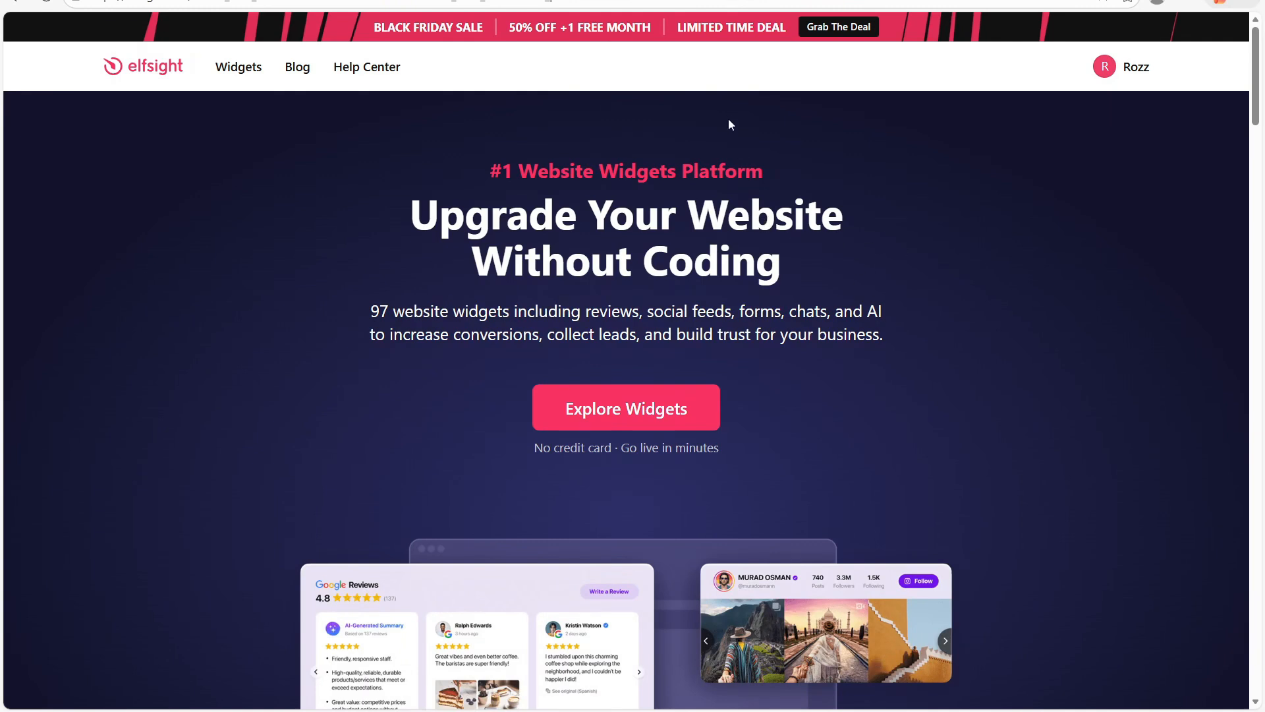
# Step: Open the full catalog of website widgets
pyautogui.moveTo(223, 78)
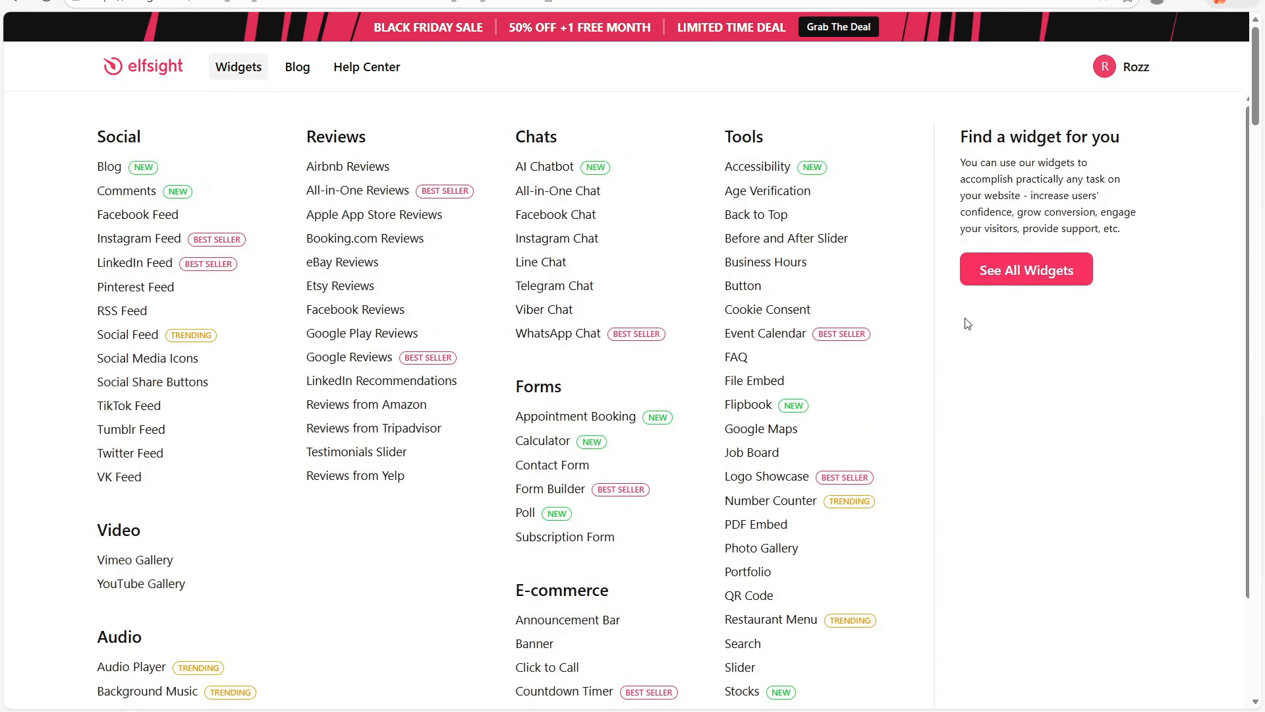
pyautogui.click(1010, 272)
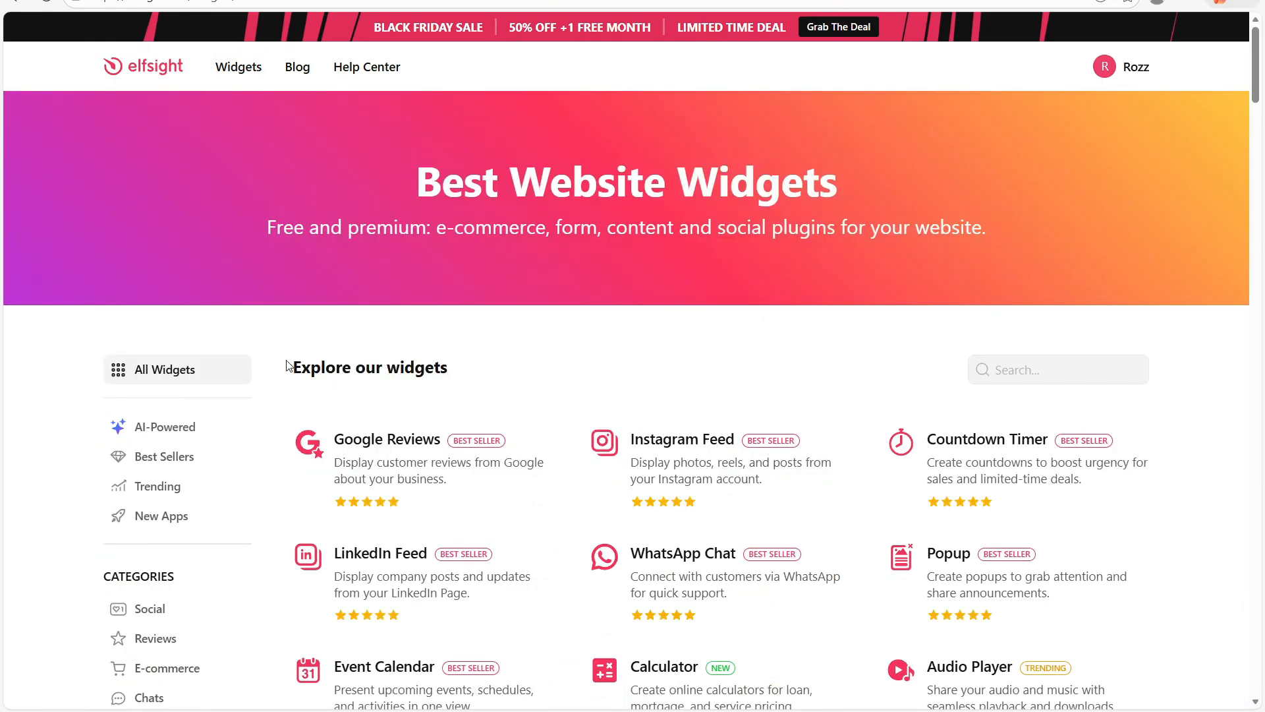
pyautogui.moveTo(287, 367); pyautogui.dragTo(504, 365)
pyautogui.click(505, 370)
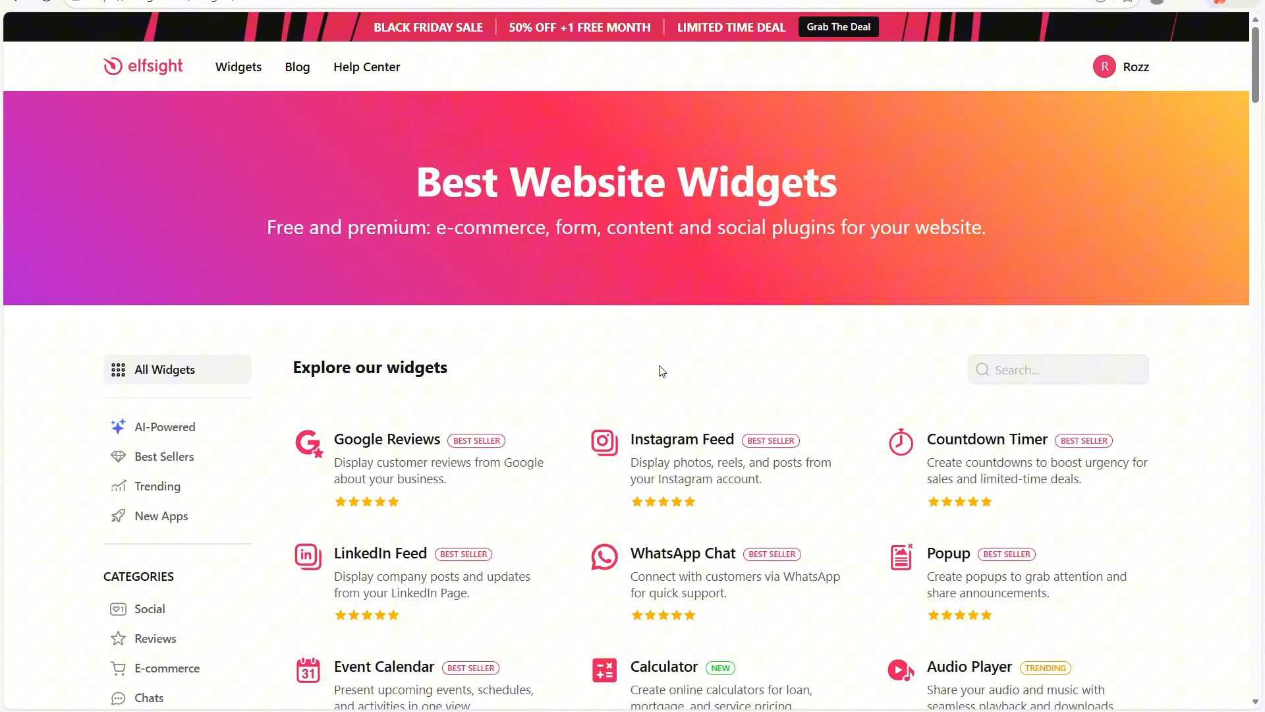
# Step: Search the widget catalog for Facebook Comments and open that widget's page
pyautogui.click(1010, 368)
pyautogui.write('Face')
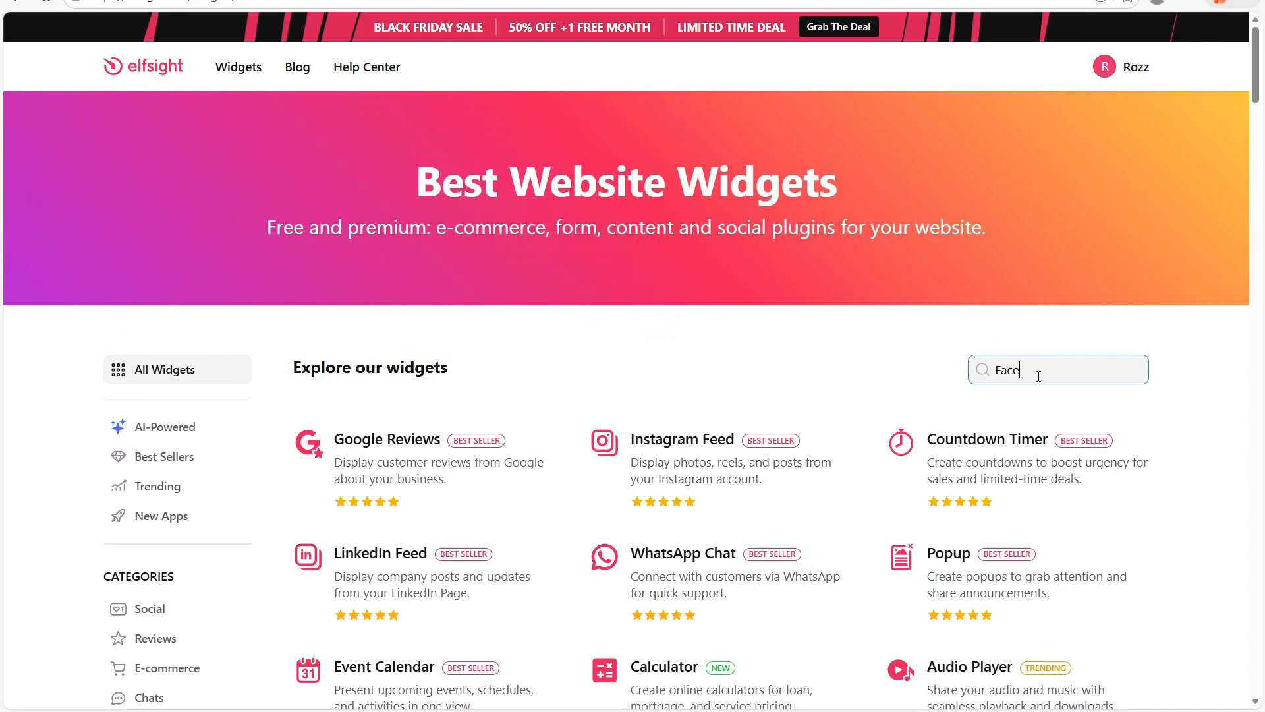
pyautogui.write('book Comments')
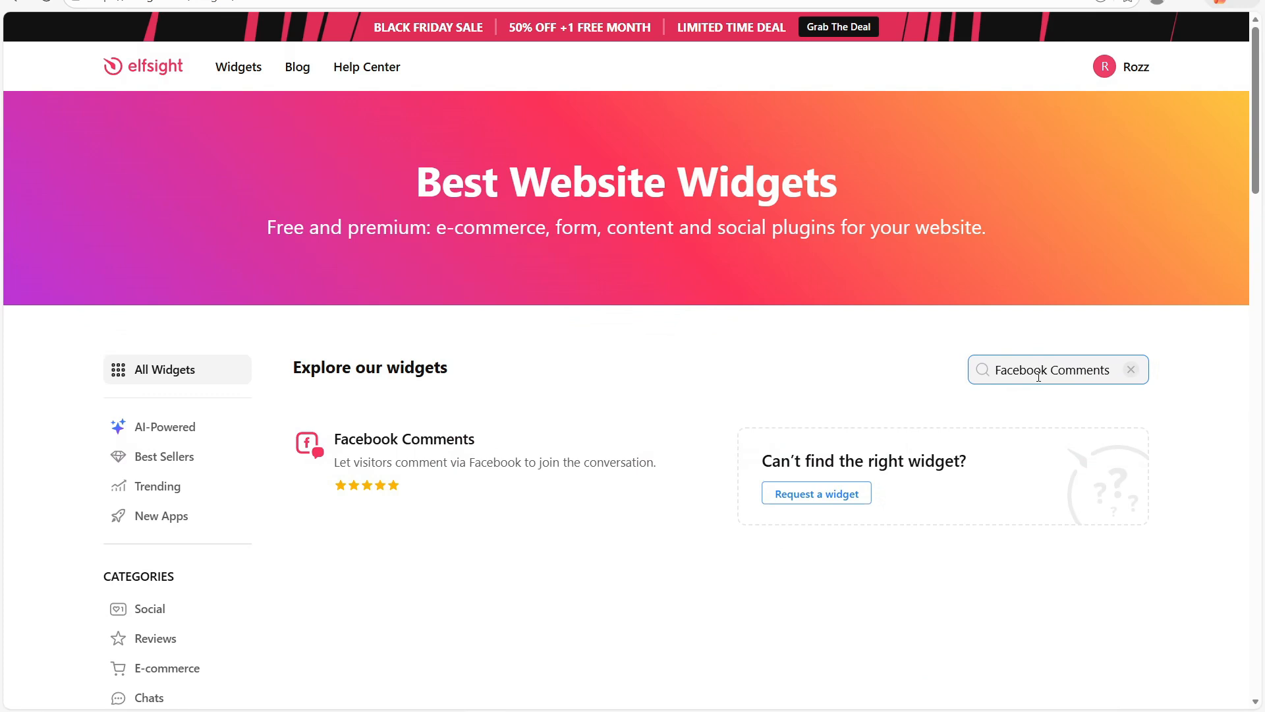
pyautogui.click(406, 445)
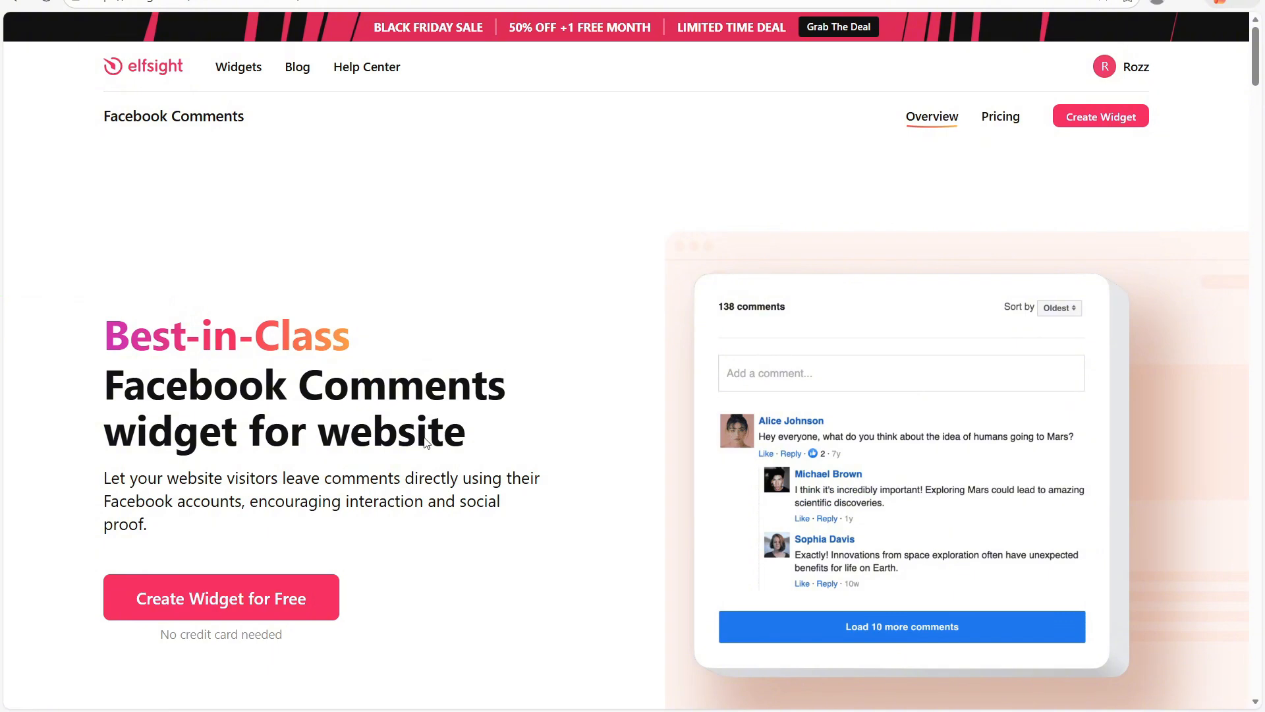
# Step: Start creating a free Facebook Comments widget and expand its editor to the enlarged view
pyautogui.click(327, 580)
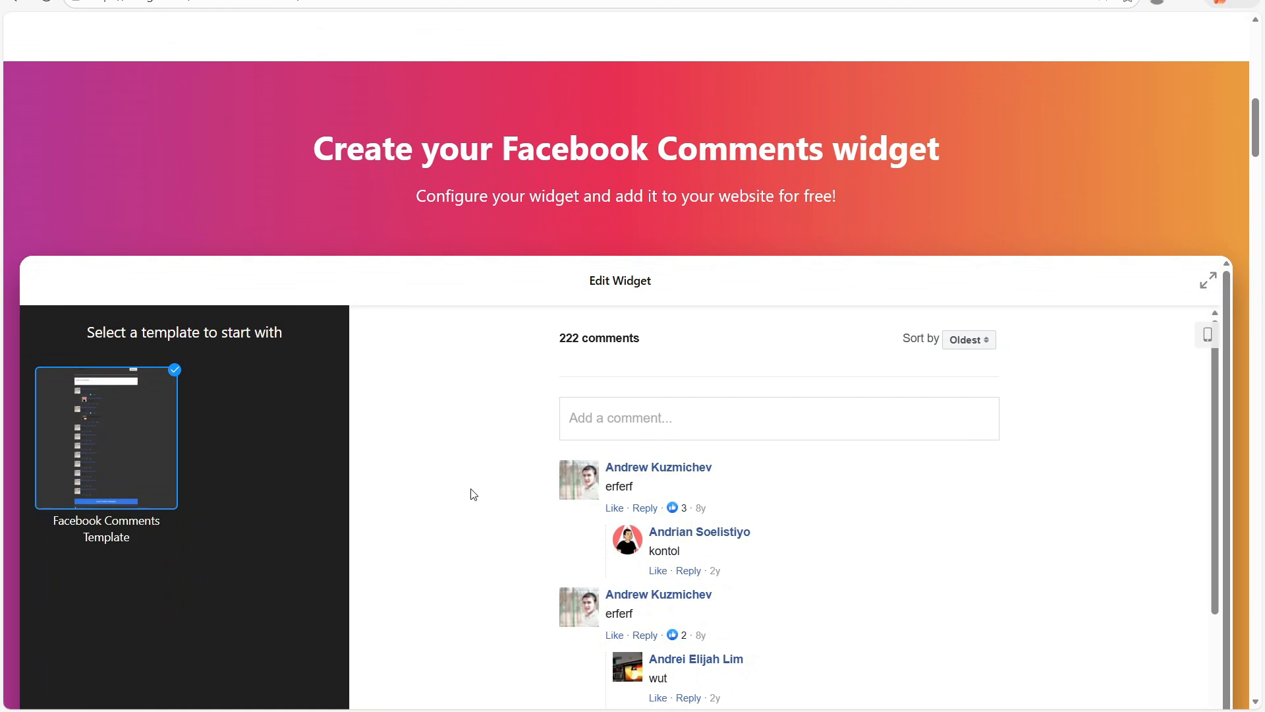
pyautogui.scroll(-2, 725, 346)
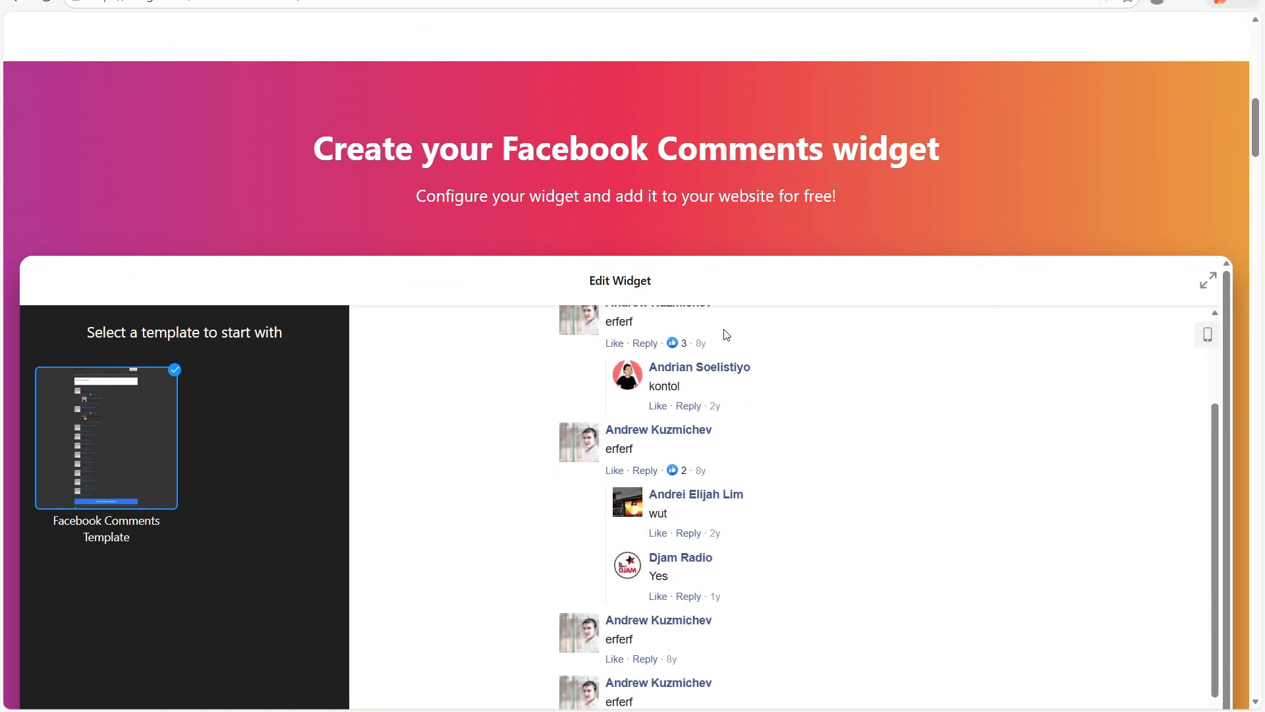
pyautogui.scroll(2, 726, 334)
pyautogui.scroll(-3, 753, 224)
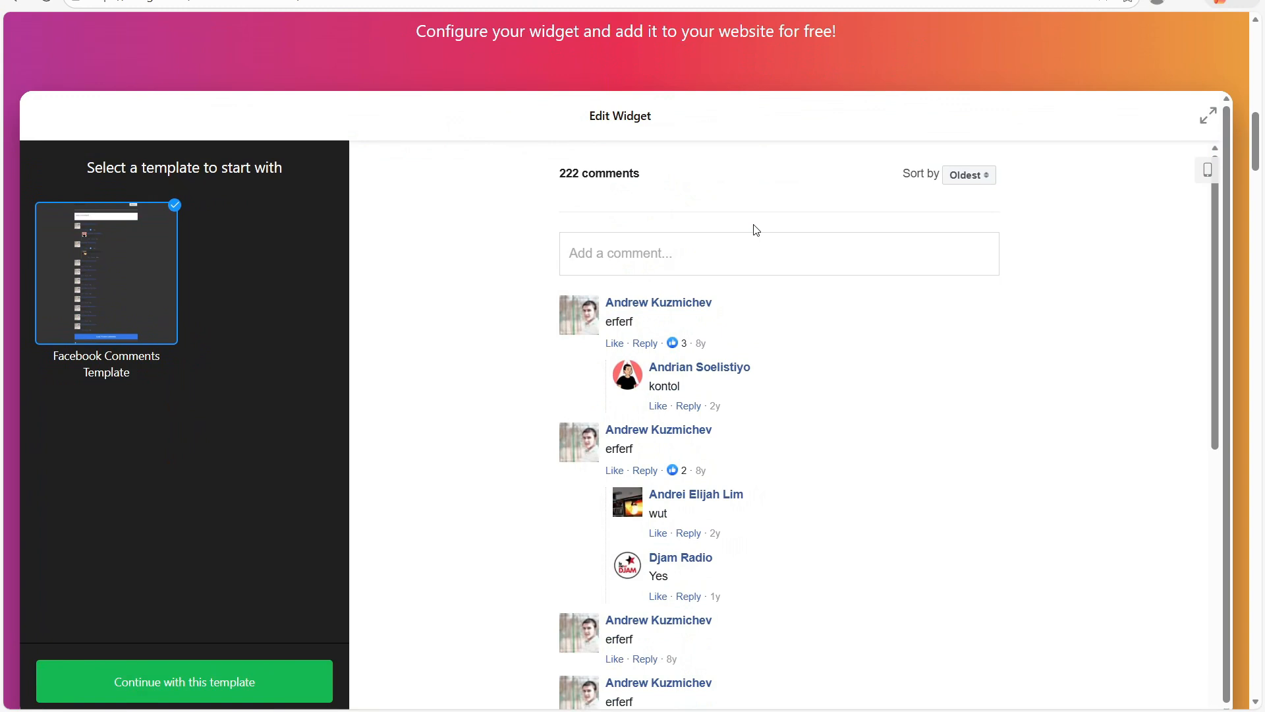
pyautogui.click(1209, 115)
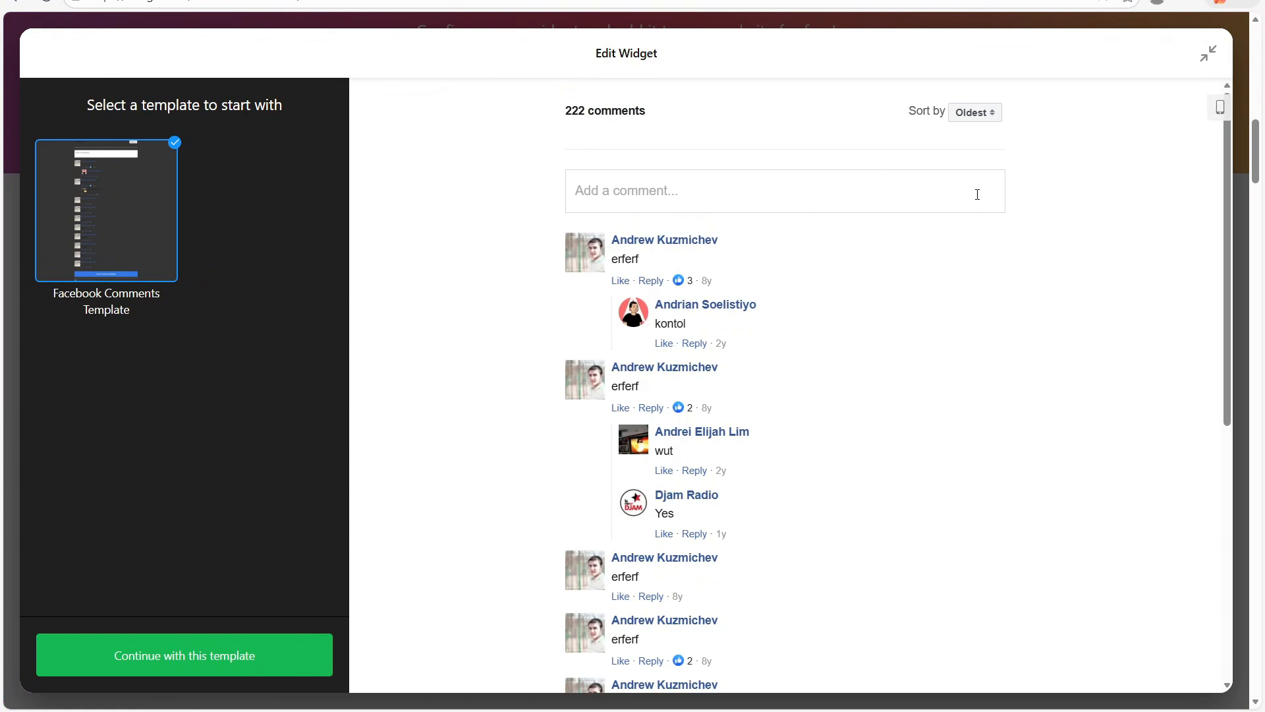
# Step: Sort the comments in the widget preview by Newest
pyautogui.click(973, 116)
pyautogui.click(974, 137)
pyautogui.click(974, 116)
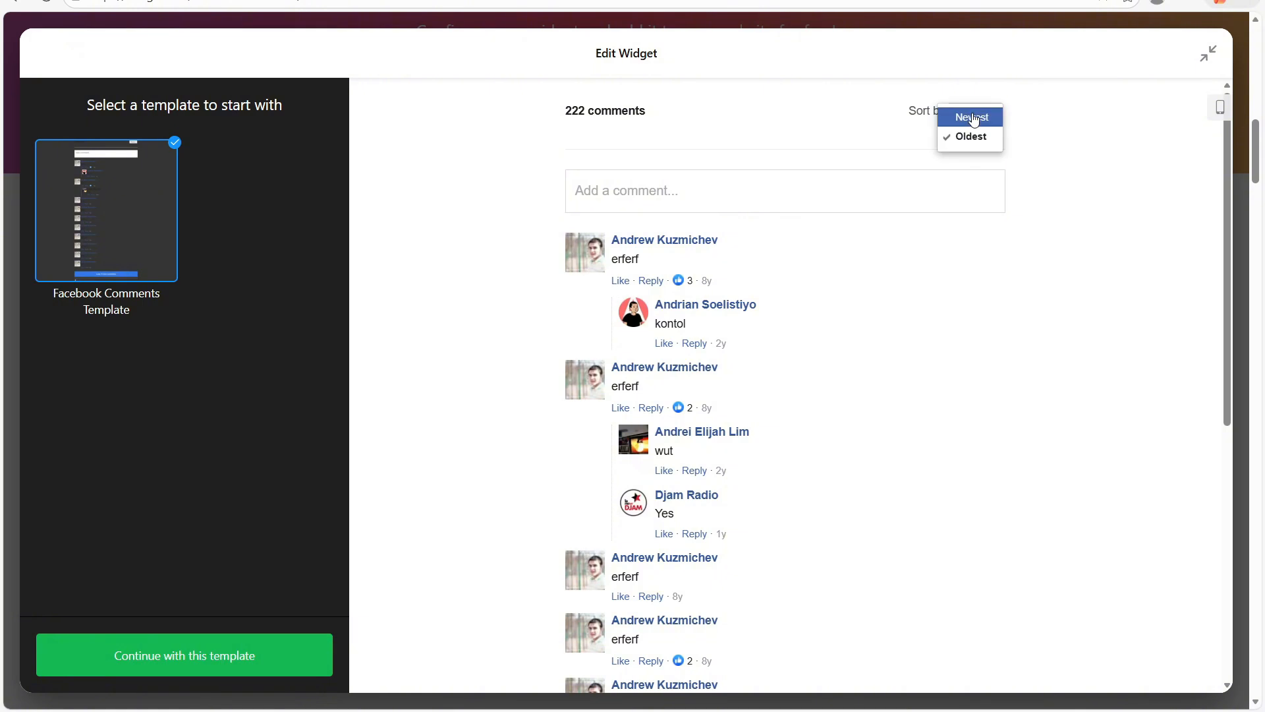
pyautogui.click(973, 119)
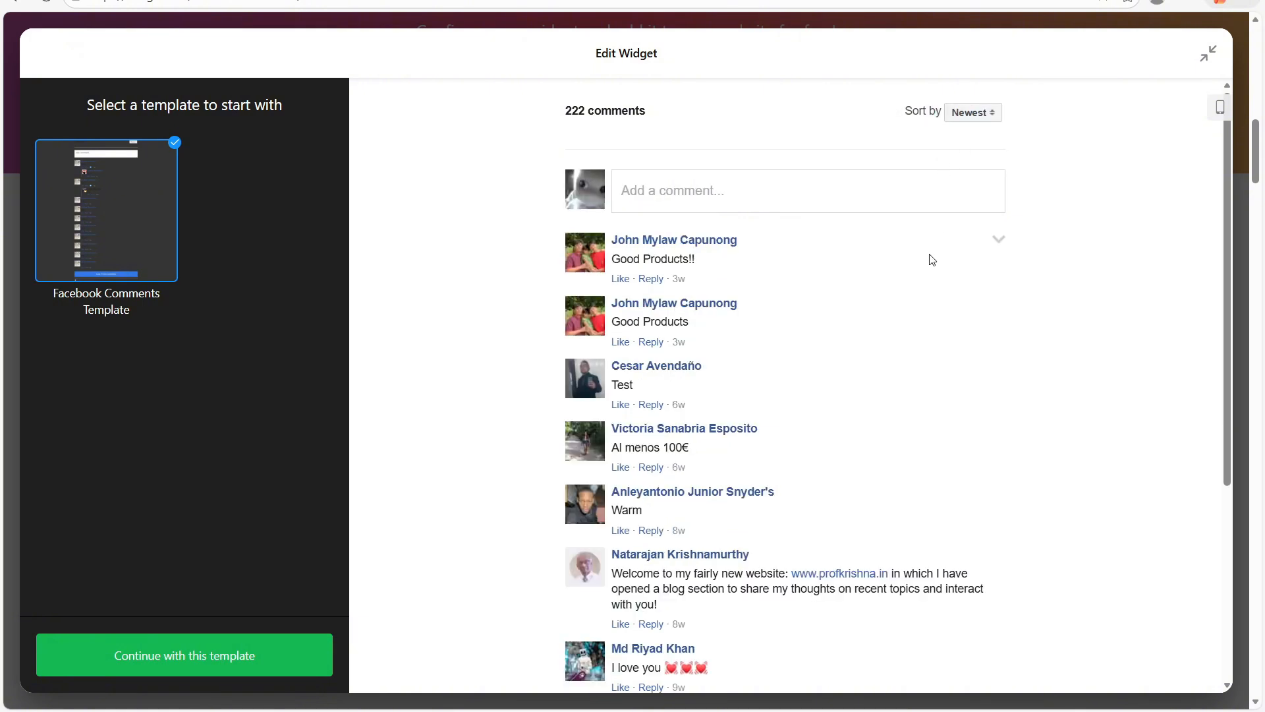
# Step: Review the comments in the widget preview and load more of them
pyautogui.scroll(-1, 942, 266)
pyautogui.scroll(-1, 929, 285)
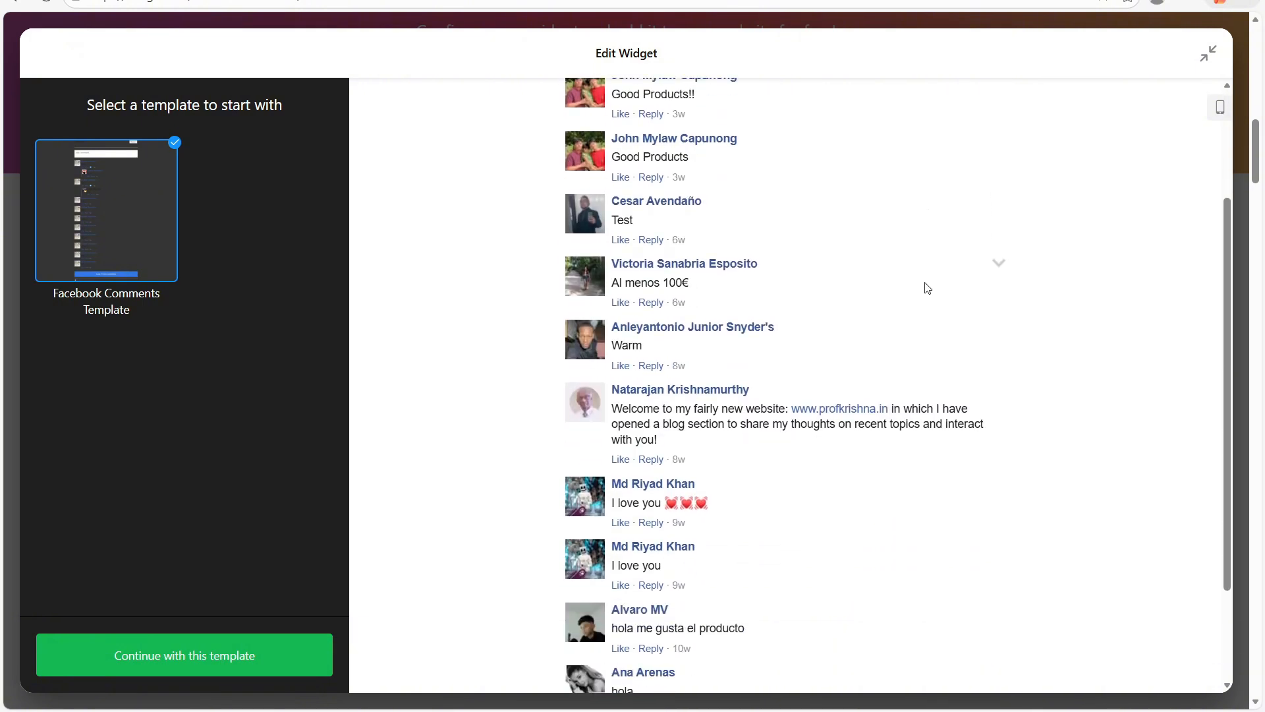
pyautogui.scroll(-2, 927, 288)
pyautogui.click(886, 623)
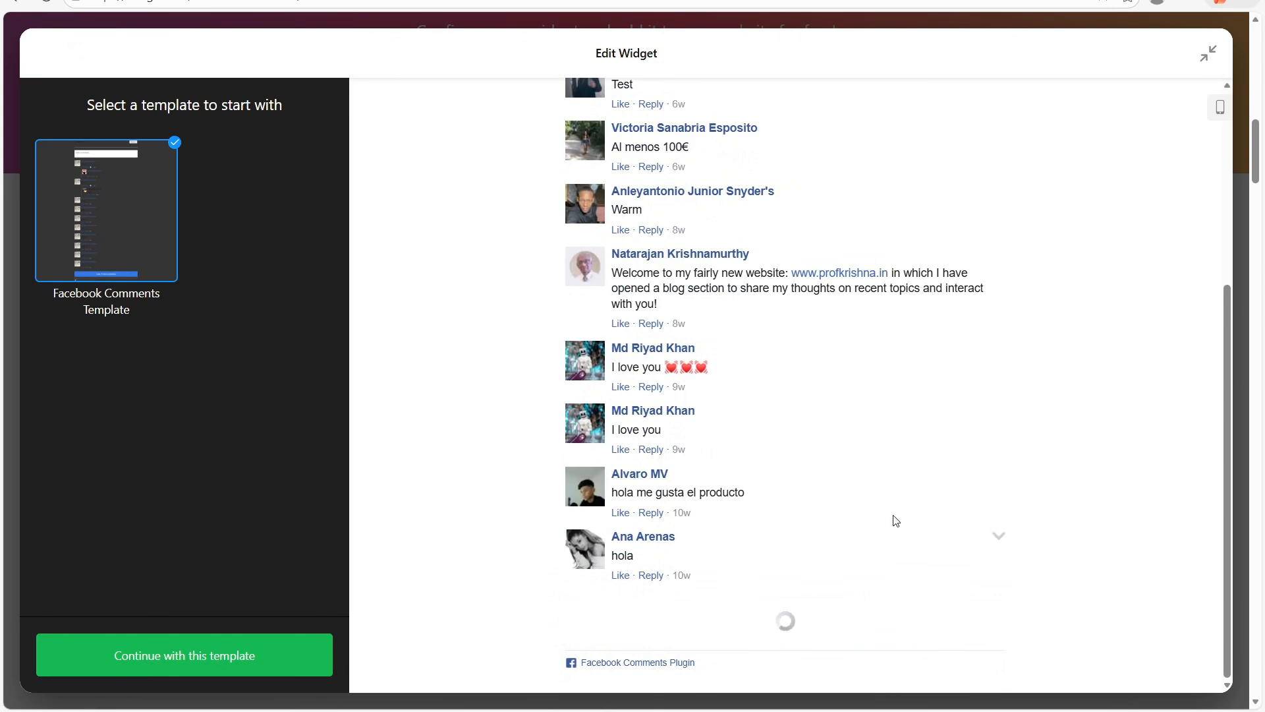
pyautogui.scroll(-6, 894, 425)
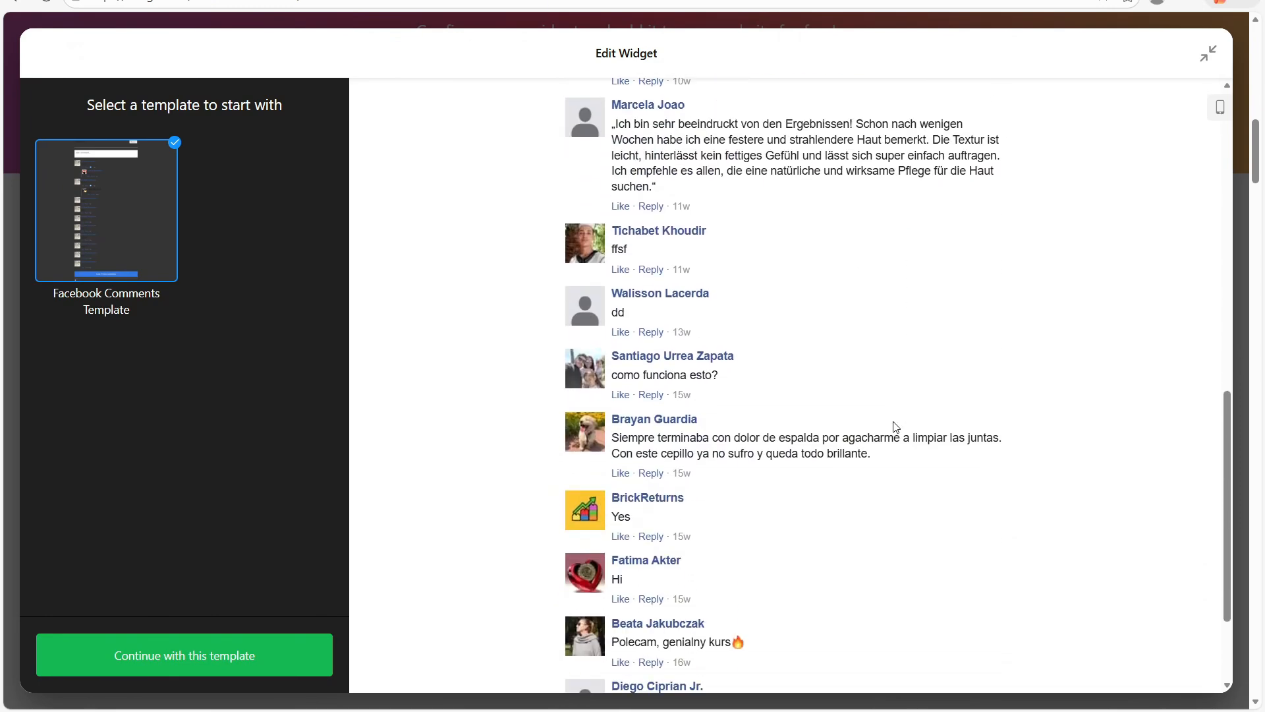
# Step: Continue to the widget settings with the Facebook Comments Template
pyautogui.scroll(9, 895, 425)
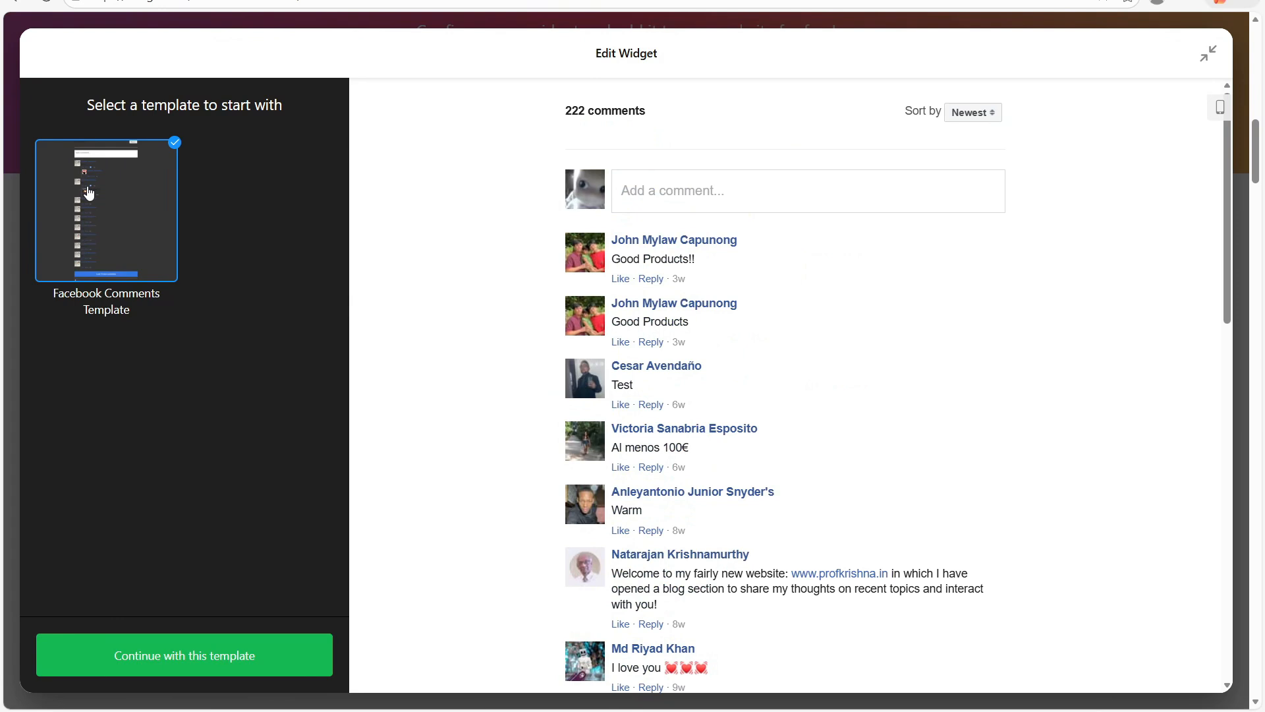
pyautogui.click(251, 644)
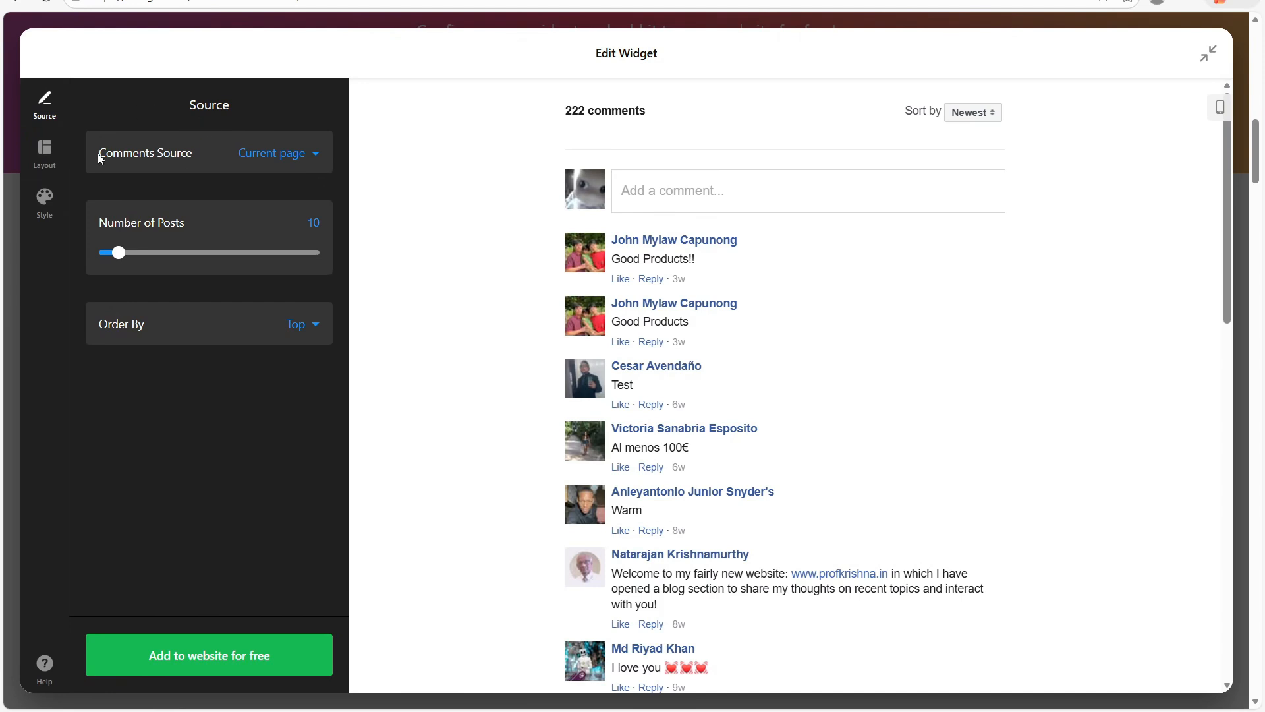
# Step: Try Custom URL as the comments source and switch it back to Current page
pyautogui.click(316, 154)
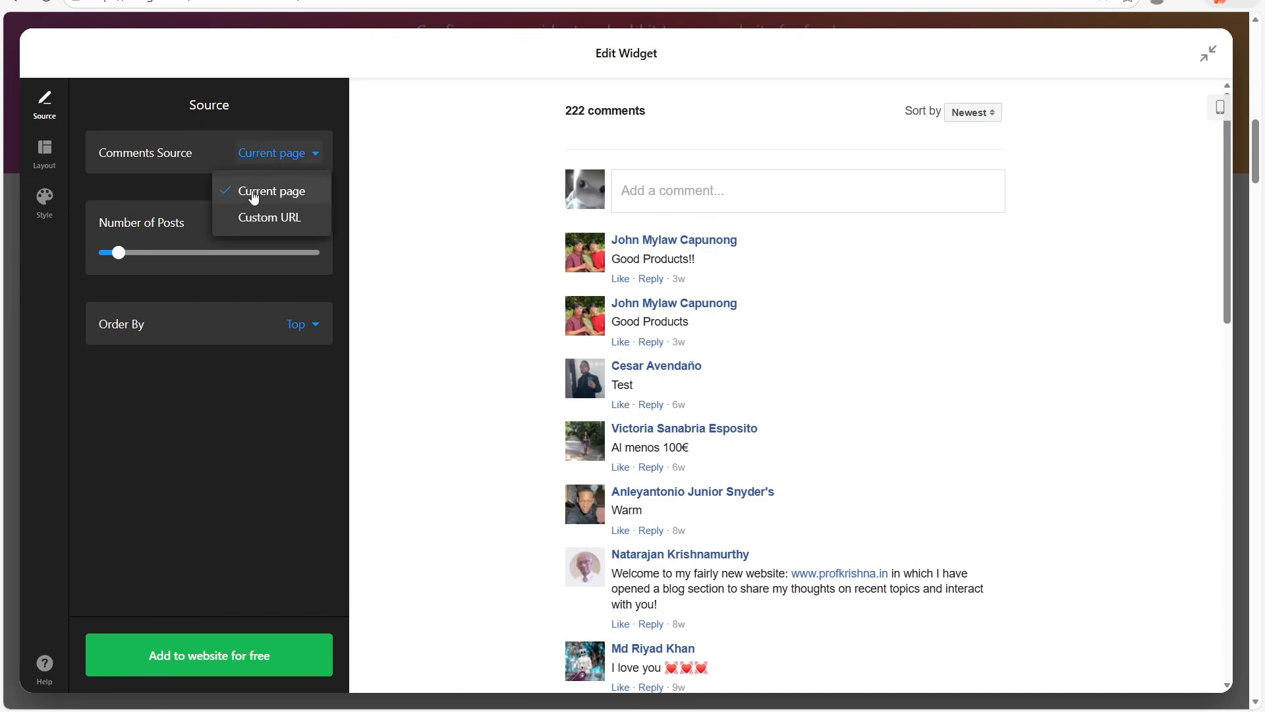
pyautogui.click(284, 218)
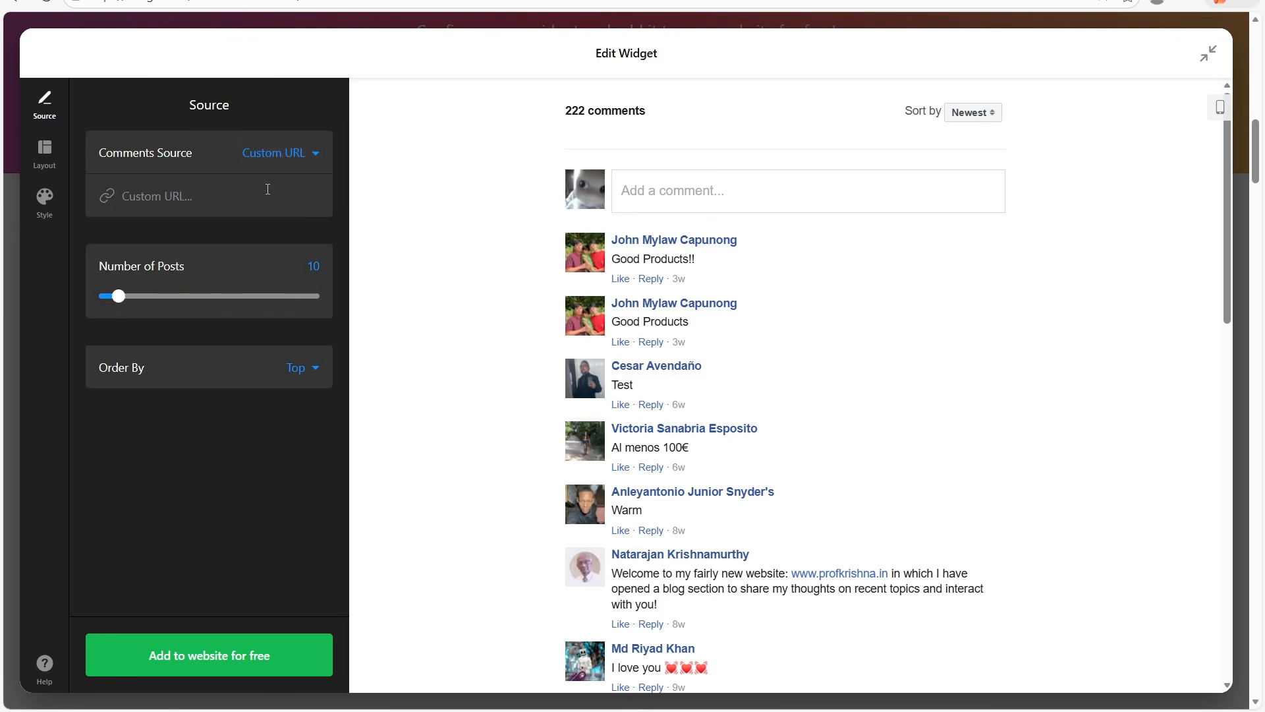
pyautogui.click(265, 200)
pyautogui.click(285, 157)
pyautogui.click(286, 188)
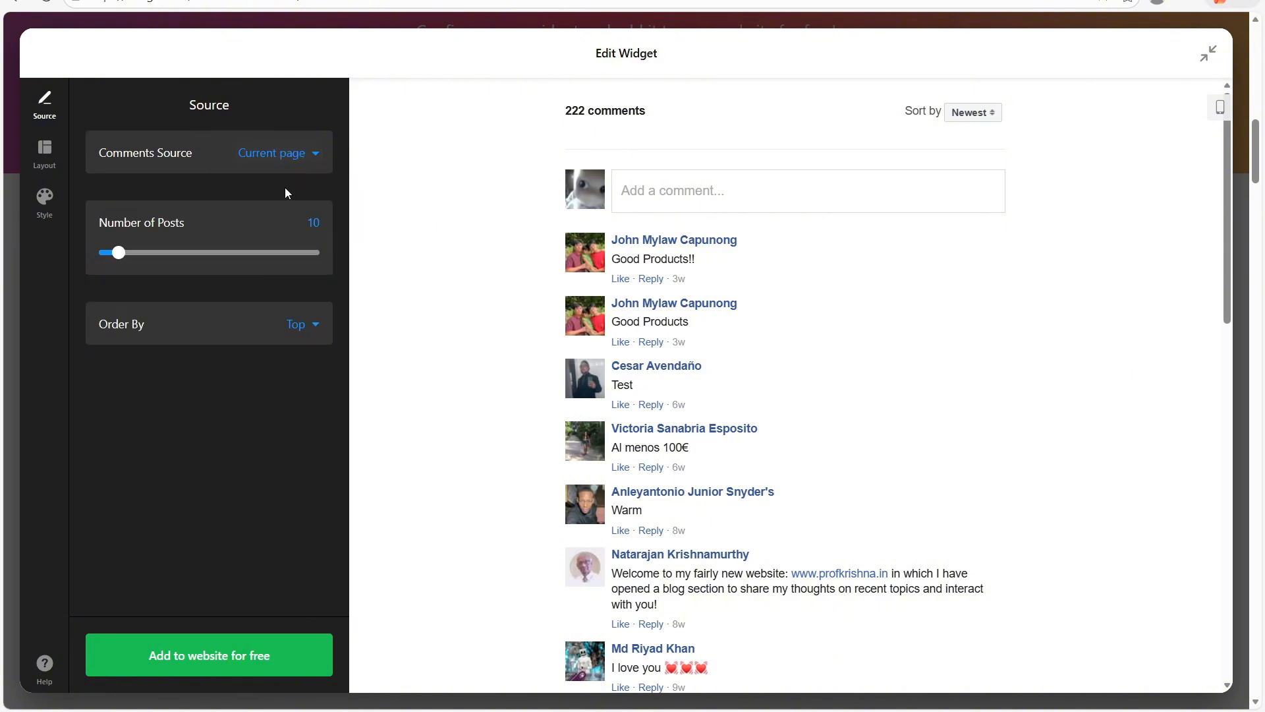
# Step: Set the number of posts to 13 and order the comments by Newest
pyautogui.moveTo(122, 252)
pyautogui.mouseDown()
pyautogui.moveTo(135, 252)
pyautogui.moveTo(125, 247)
pyautogui.mouseUp()
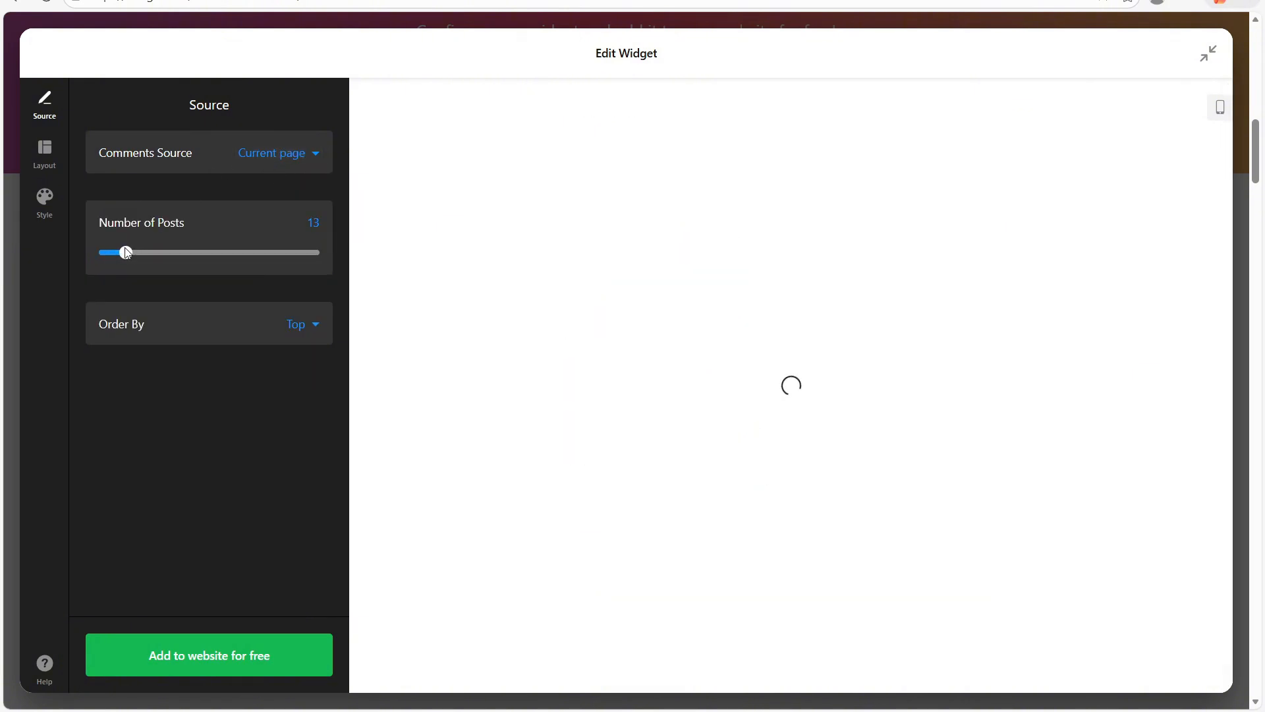
pyautogui.click(303, 324)
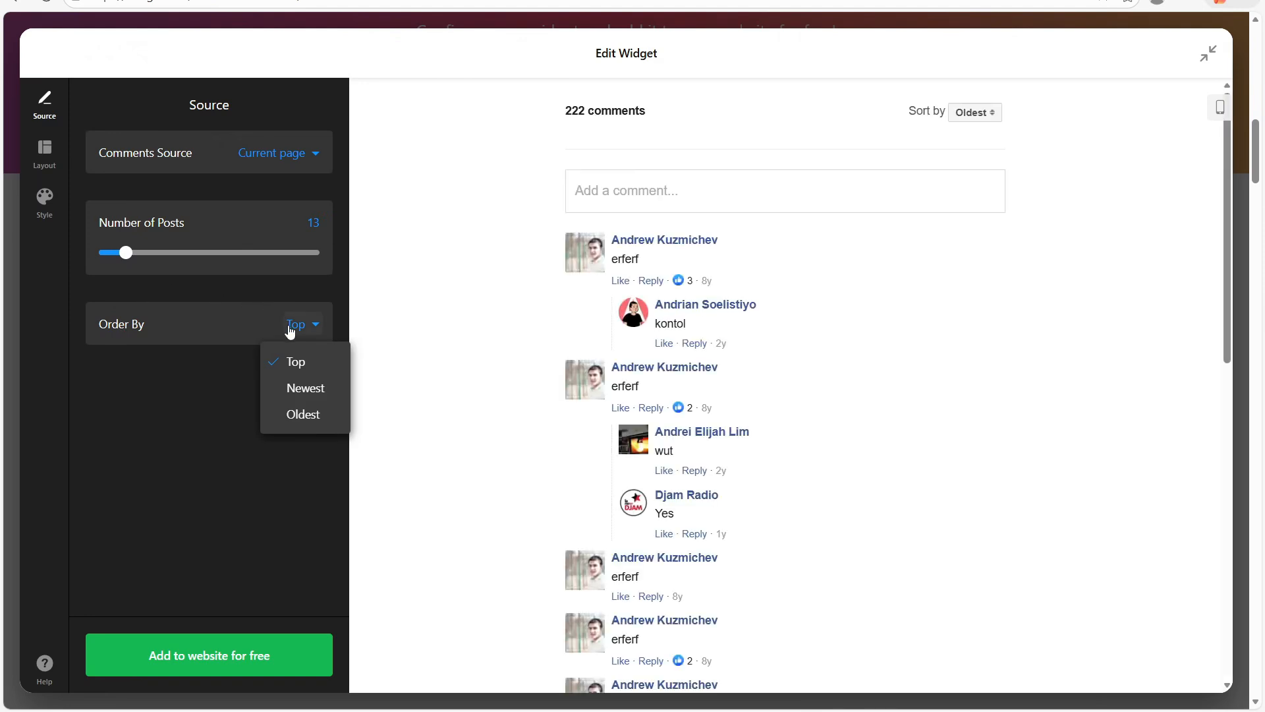
pyautogui.click(314, 391)
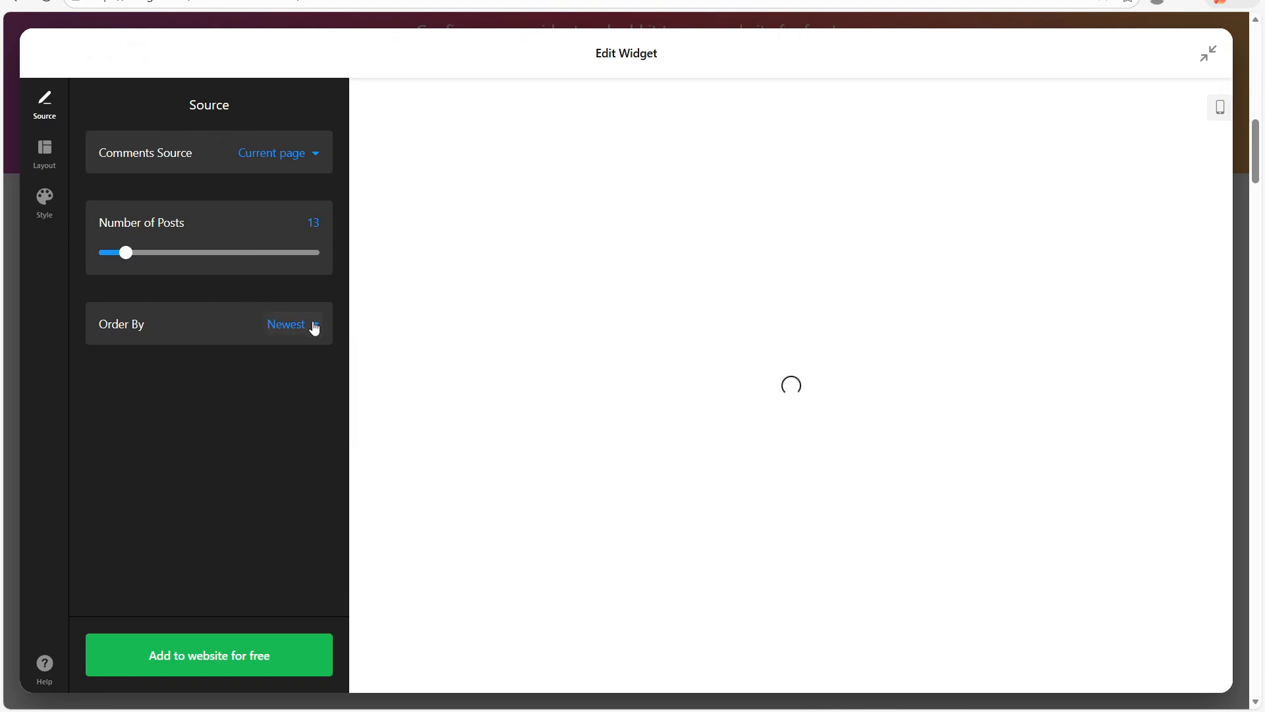
pyautogui.click(308, 324)
pyautogui.click(305, 394)
# Step: Set the widget's layout width to auto
pyautogui.click(44, 153)
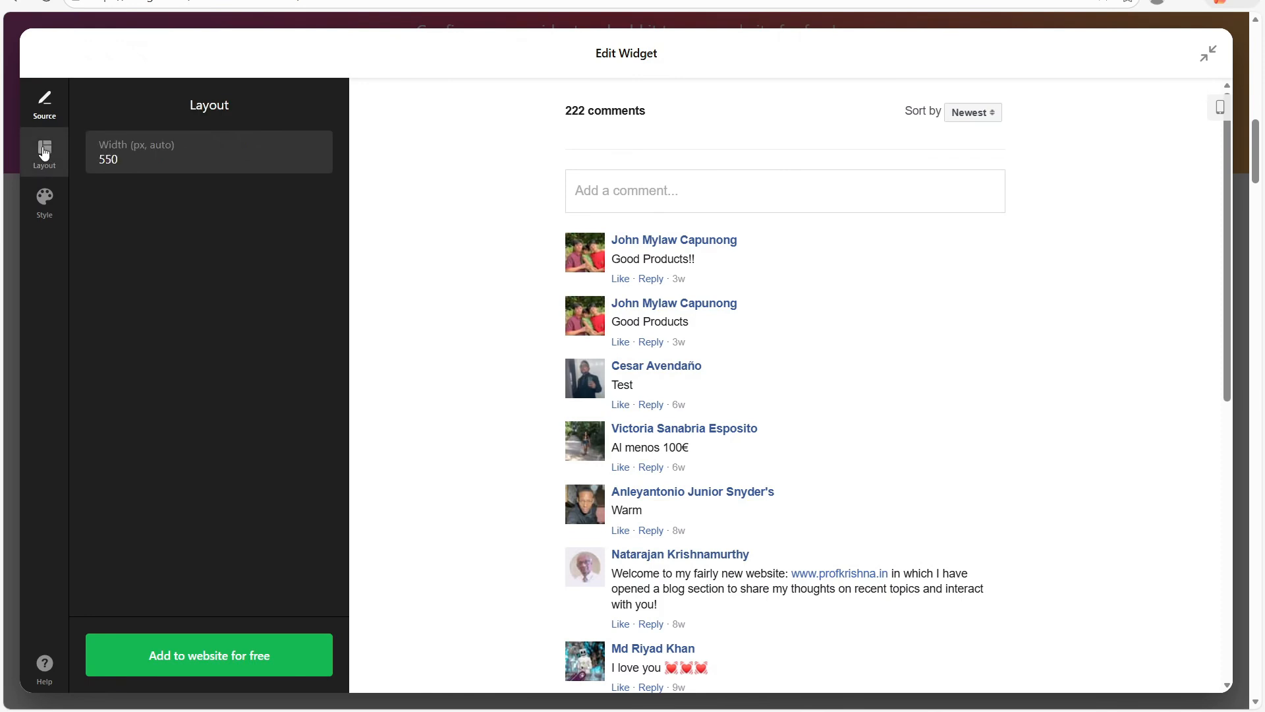
pyautogui.doubleClick(182, 163)
pyautogui.write('auto')
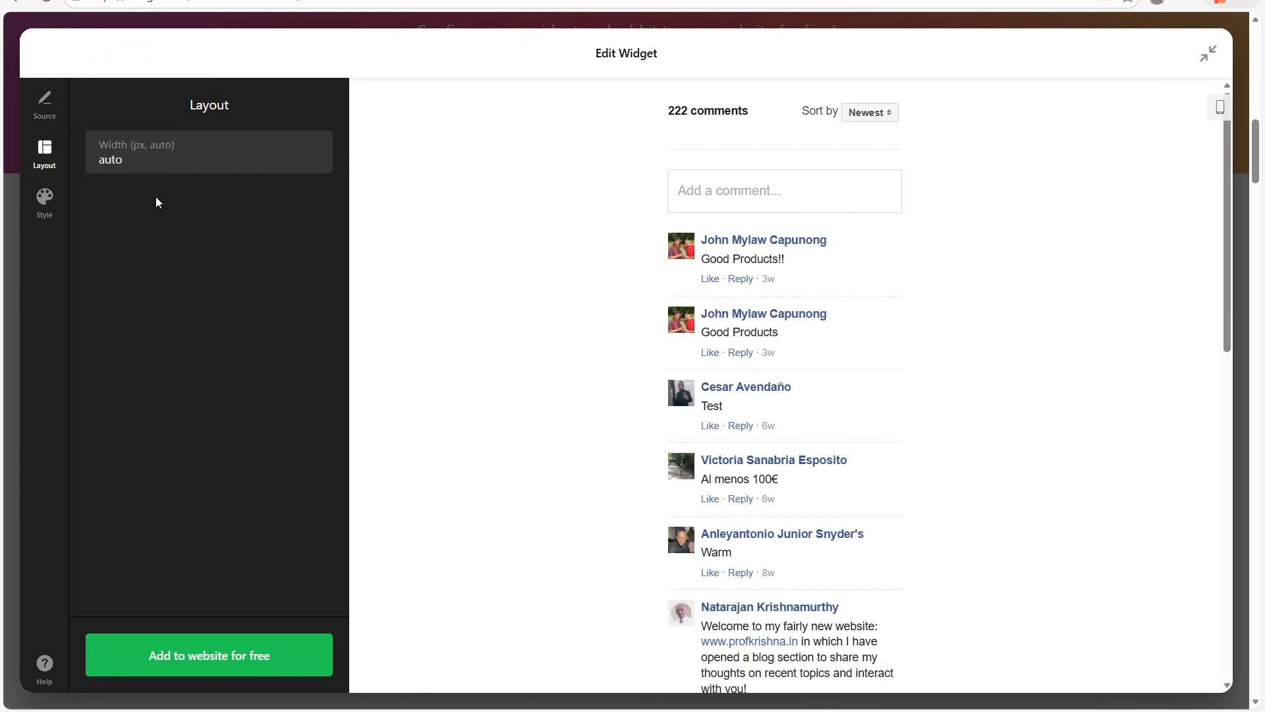
pyautogui.moveTo(155, 162); pyautogui.dragTo(83, 160)
pyautogui.write('1500')
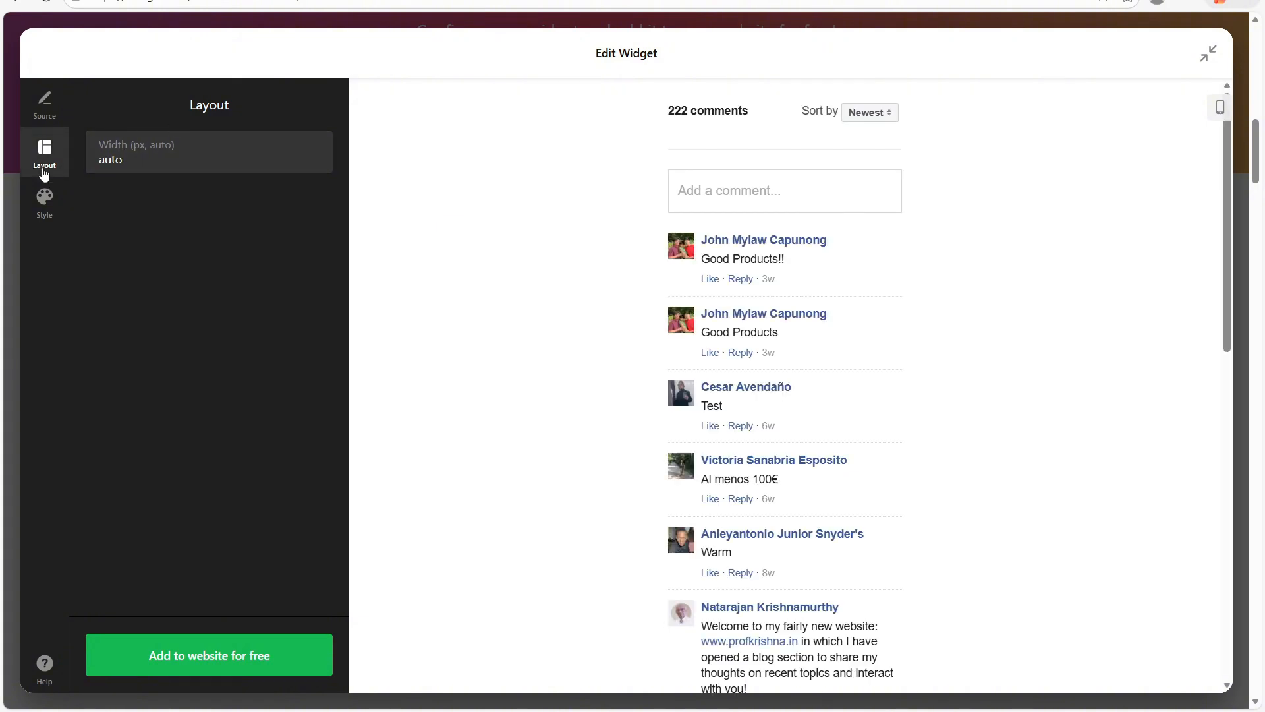
# Step: Check the color scheme options available in the widget's style settings
pyautogui.click(27, 196)
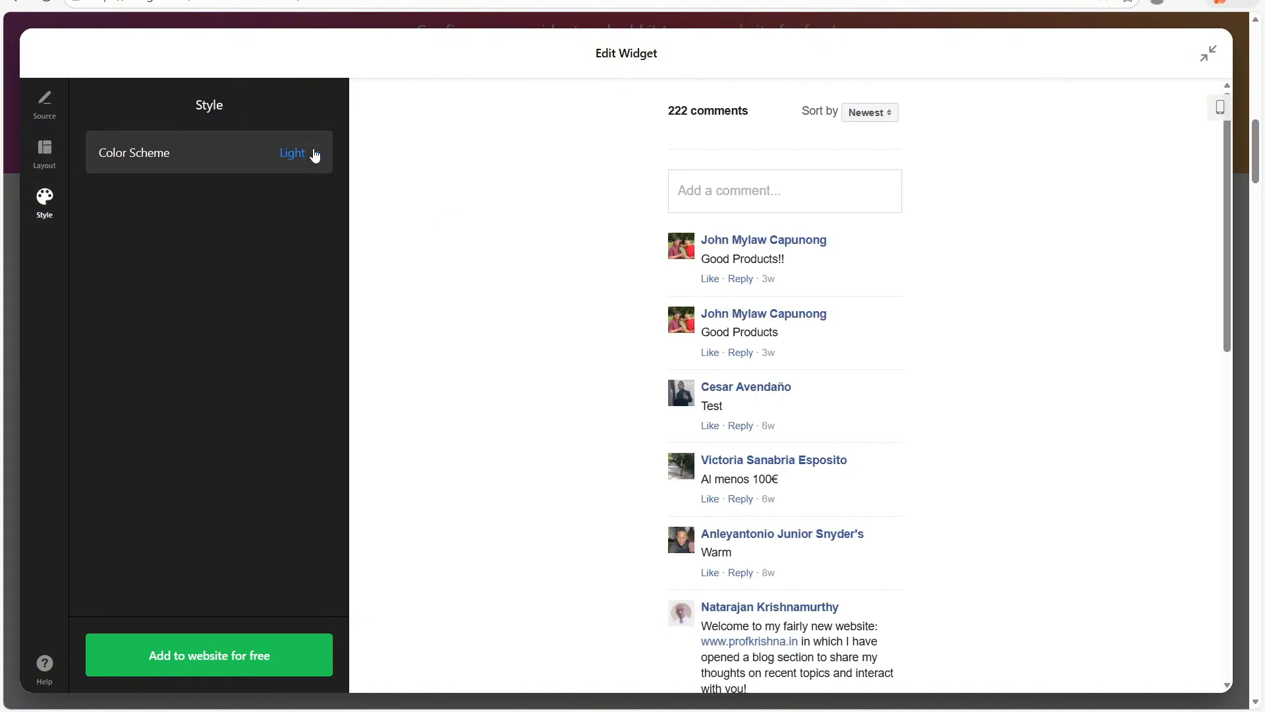
pyautogui.click(314, 153)
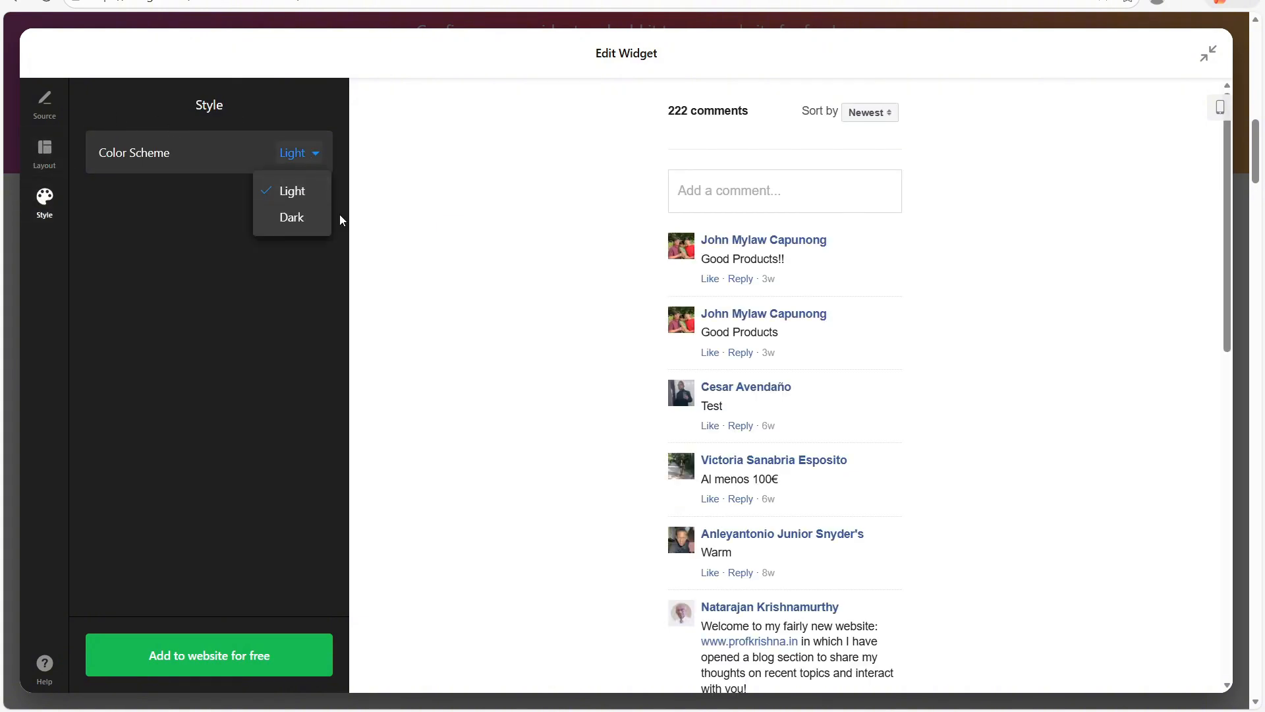
pyautogui.click(246, 314)
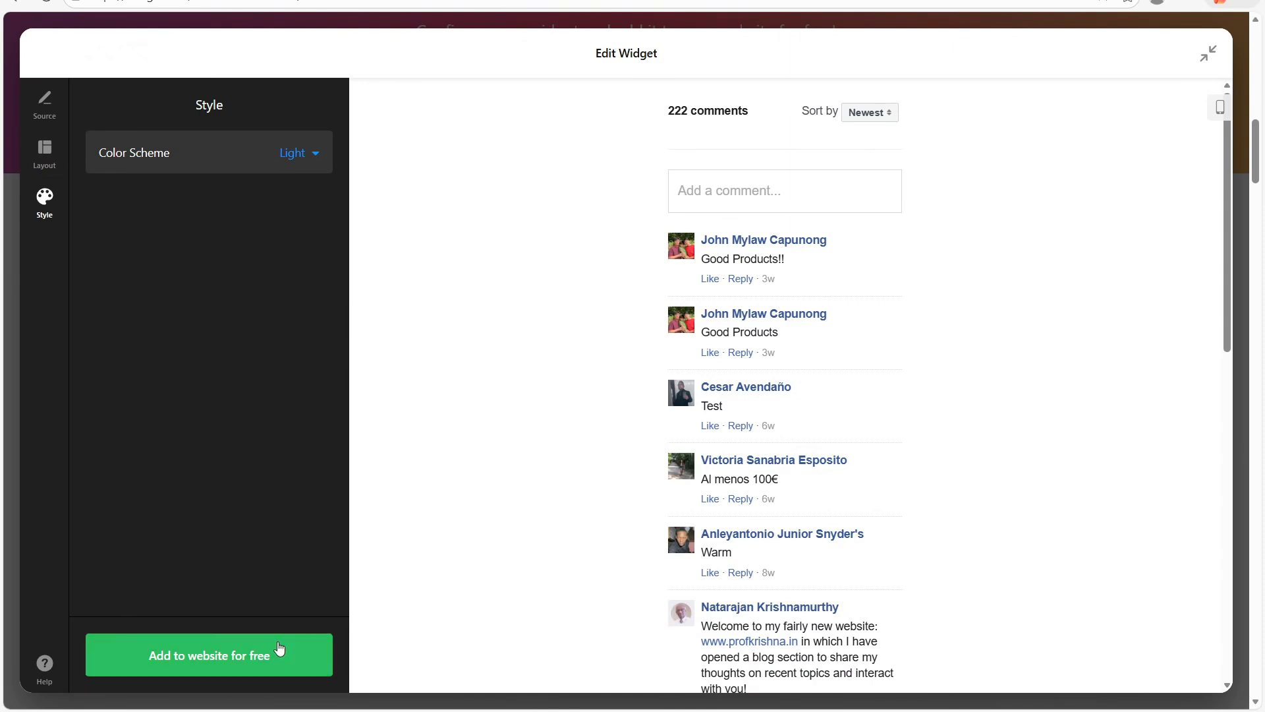
# Step: Publish the Facebook Comments widget on the Free plan and copy its embed code
pyautogui.click(280, 649)
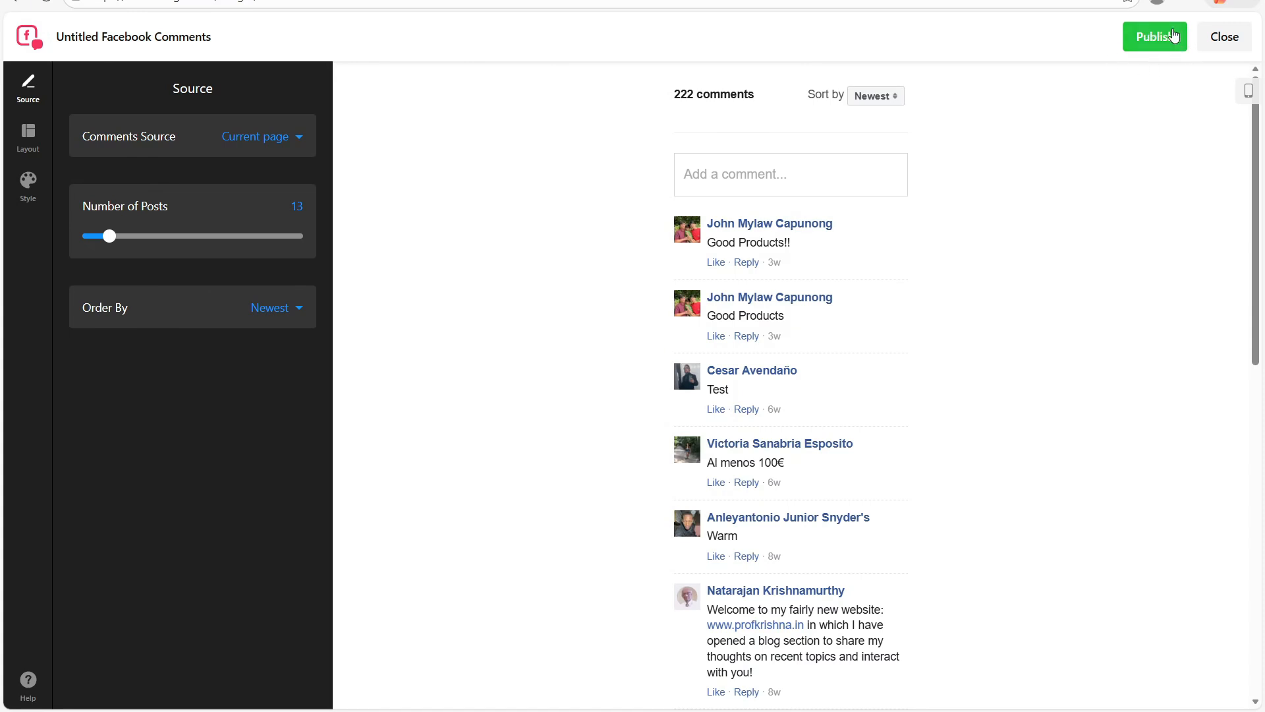
pyautogui.click(1145, 40)
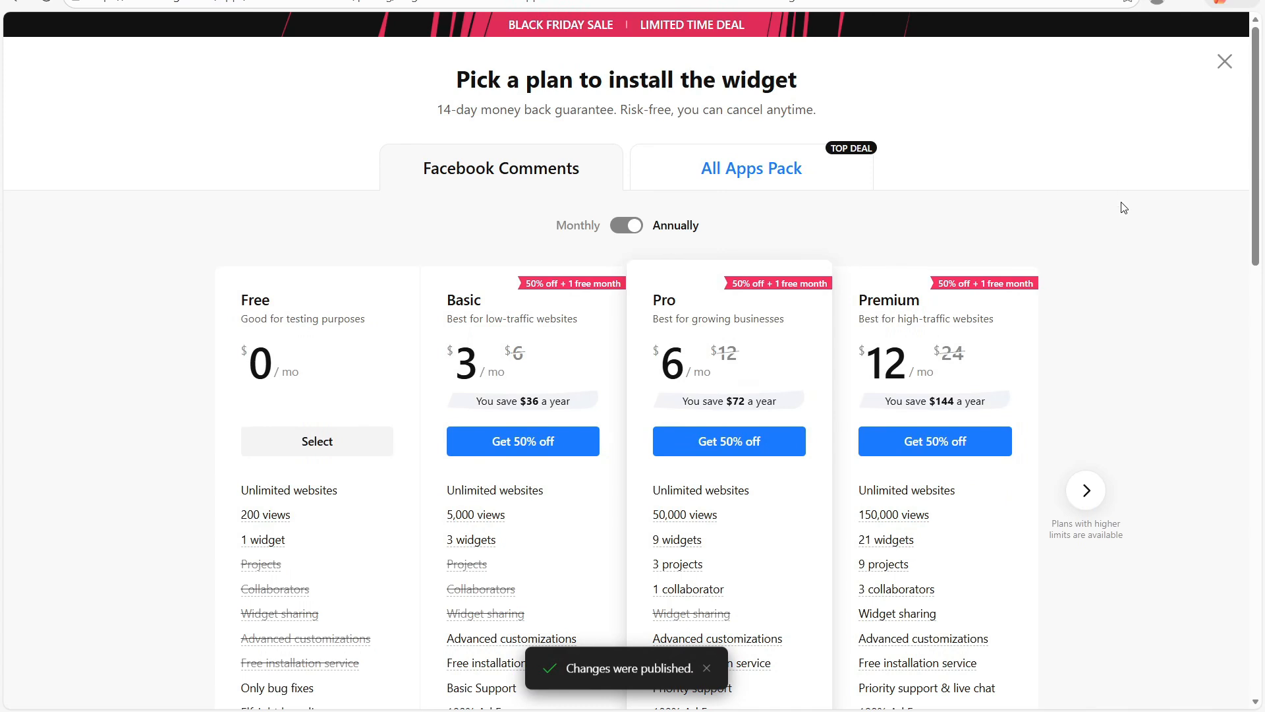
pyautogui.scroll(-2, 1123, 198)
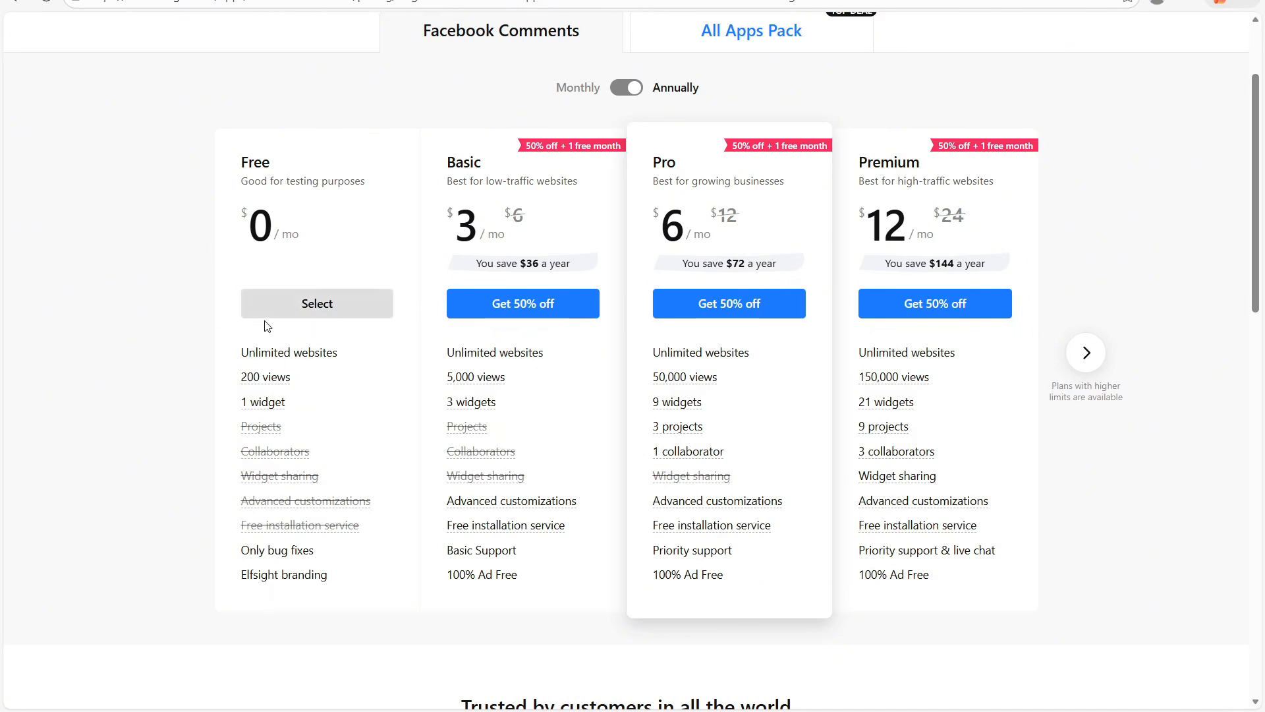
pyautogui.click(348, 311)
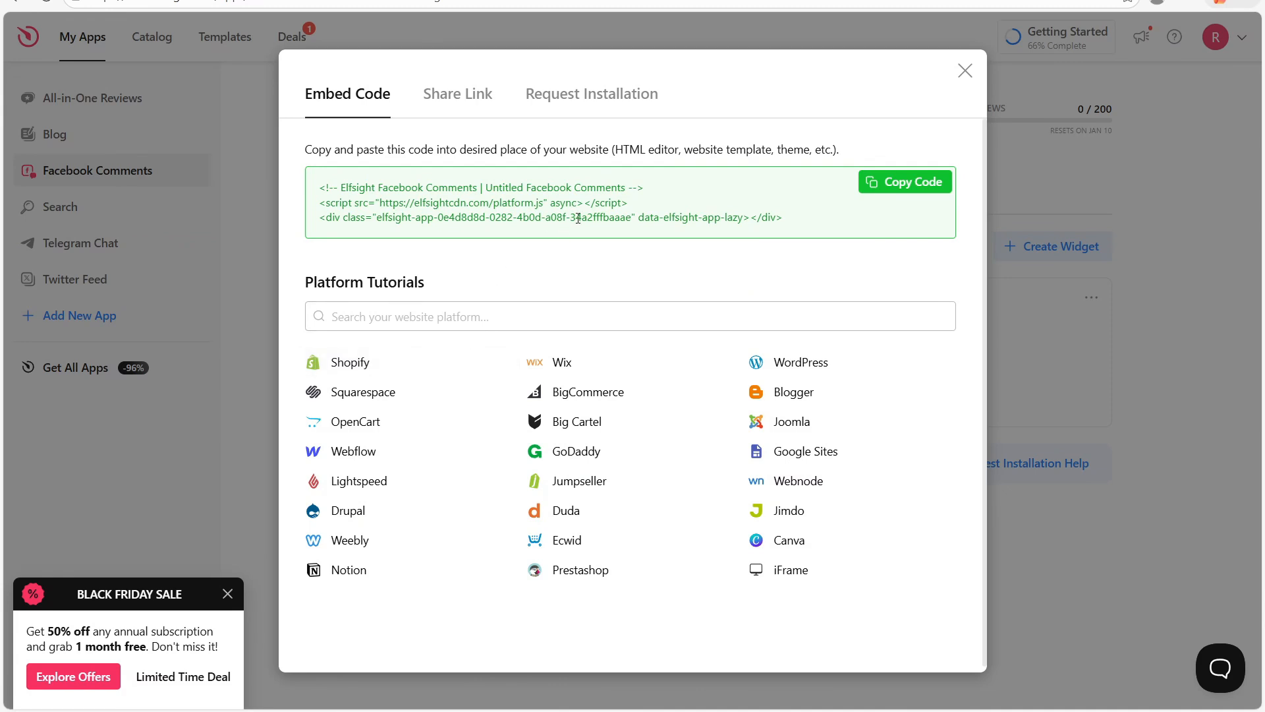
pyautogui.click(891, 195)
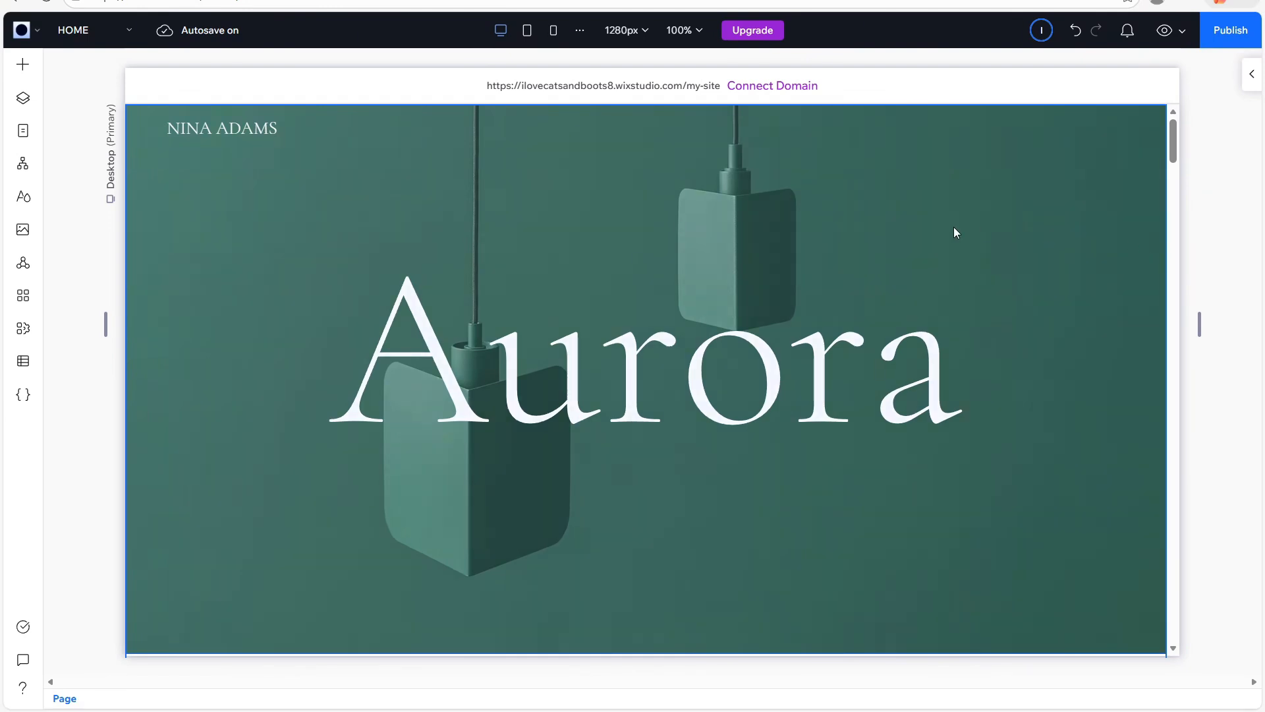
# Step: Add a blank section directly below the Aurora hero section and insert an Embed Code element into it
pyautogui.scroll(-3, 803, 224)
pyautogui.moveTo(770, 485)
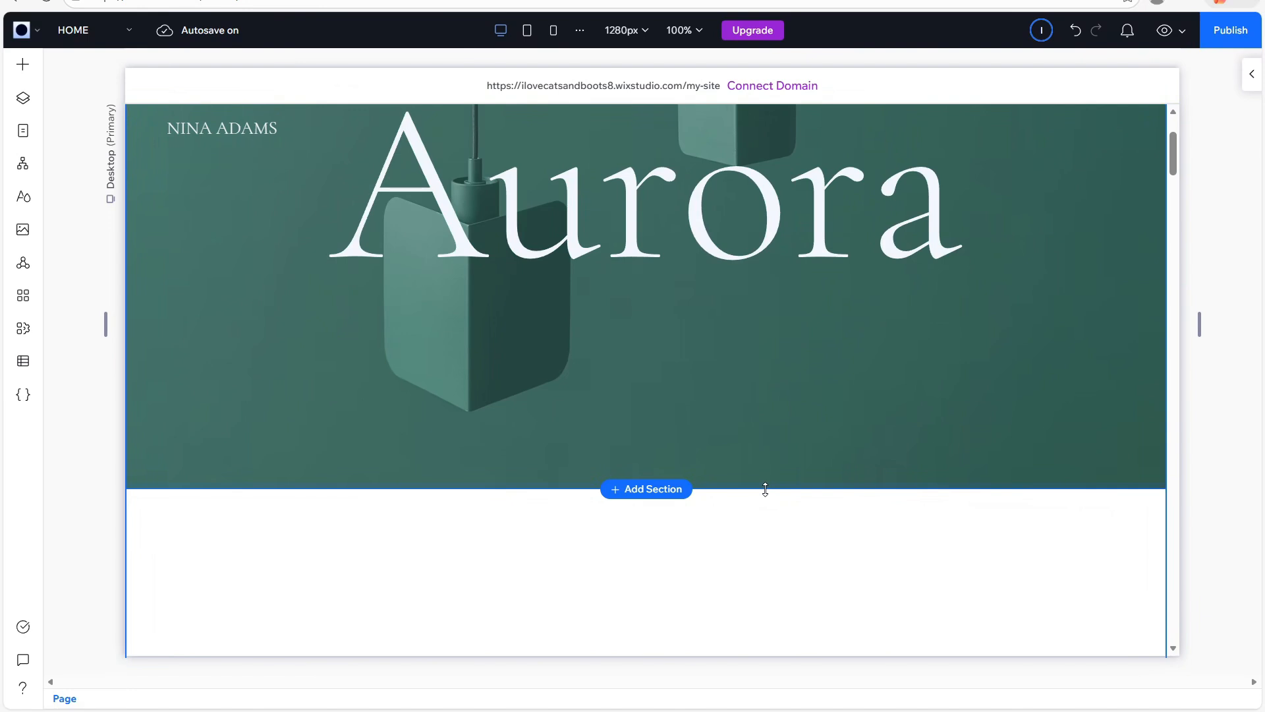
pyautogui.click(660, 489)
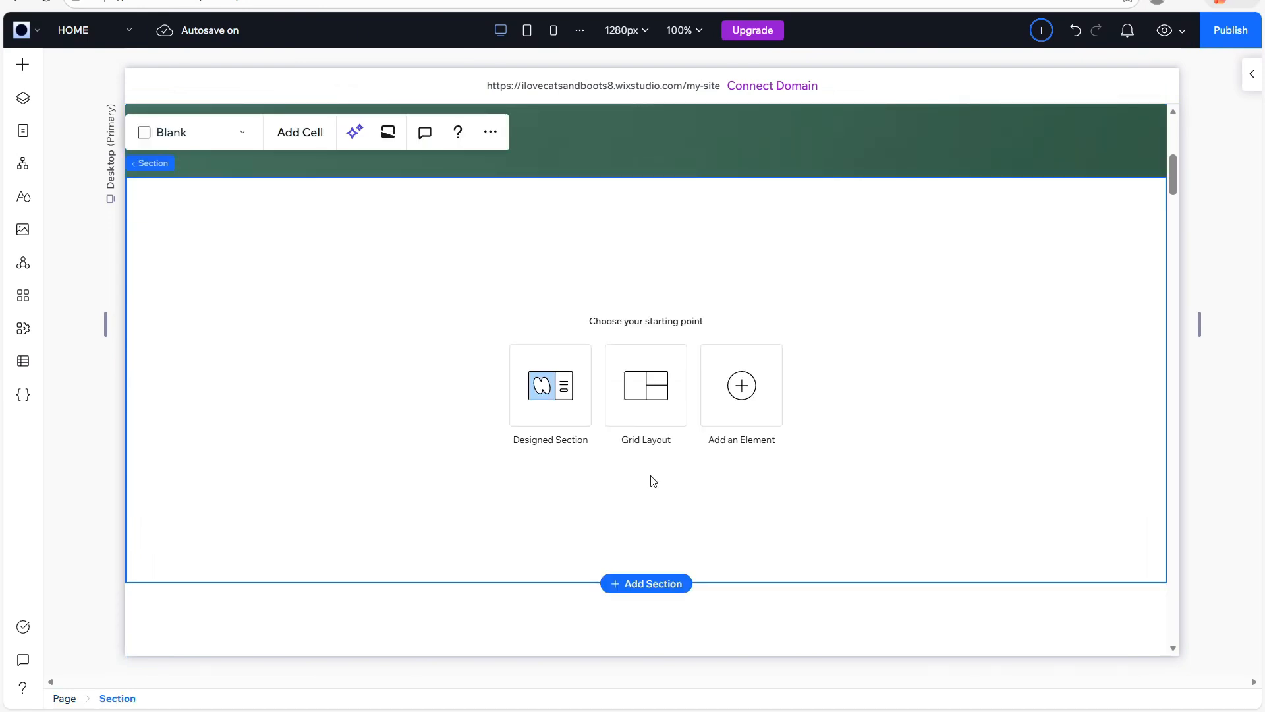
pyautogui.click(739, 387)
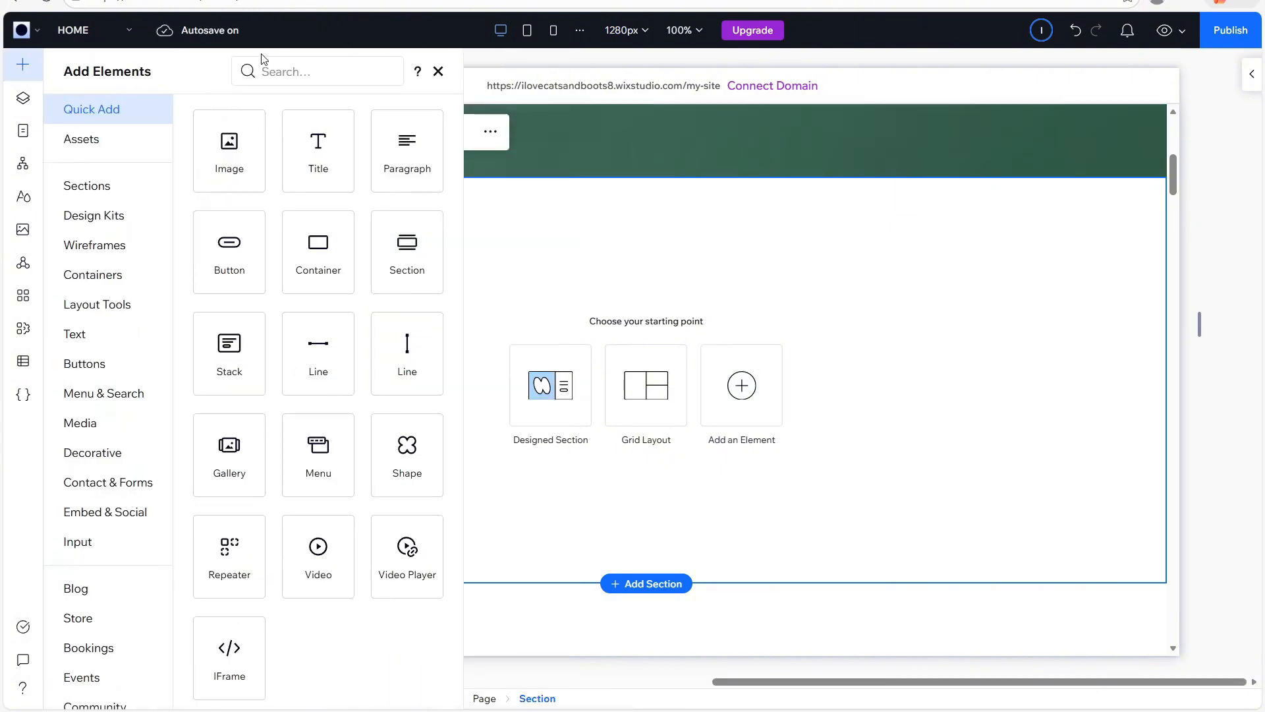
pyautogui.click(58, 514)
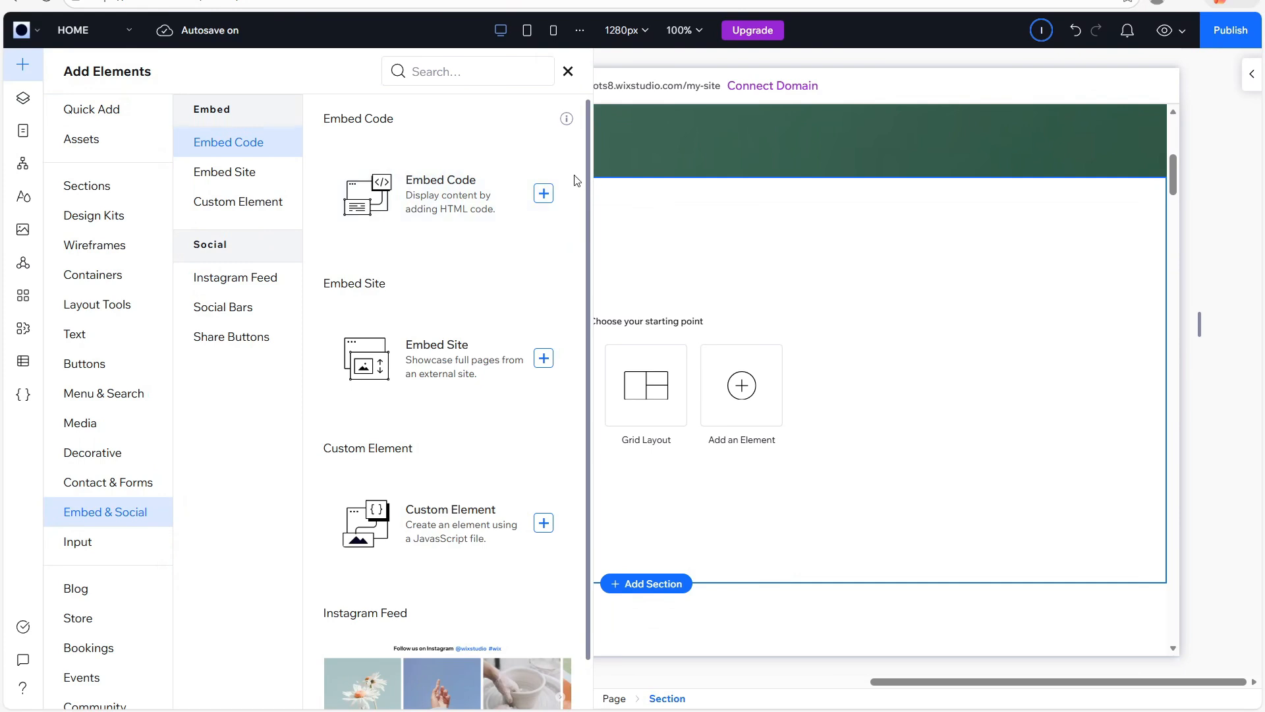
pyautogui.click(551, 197)
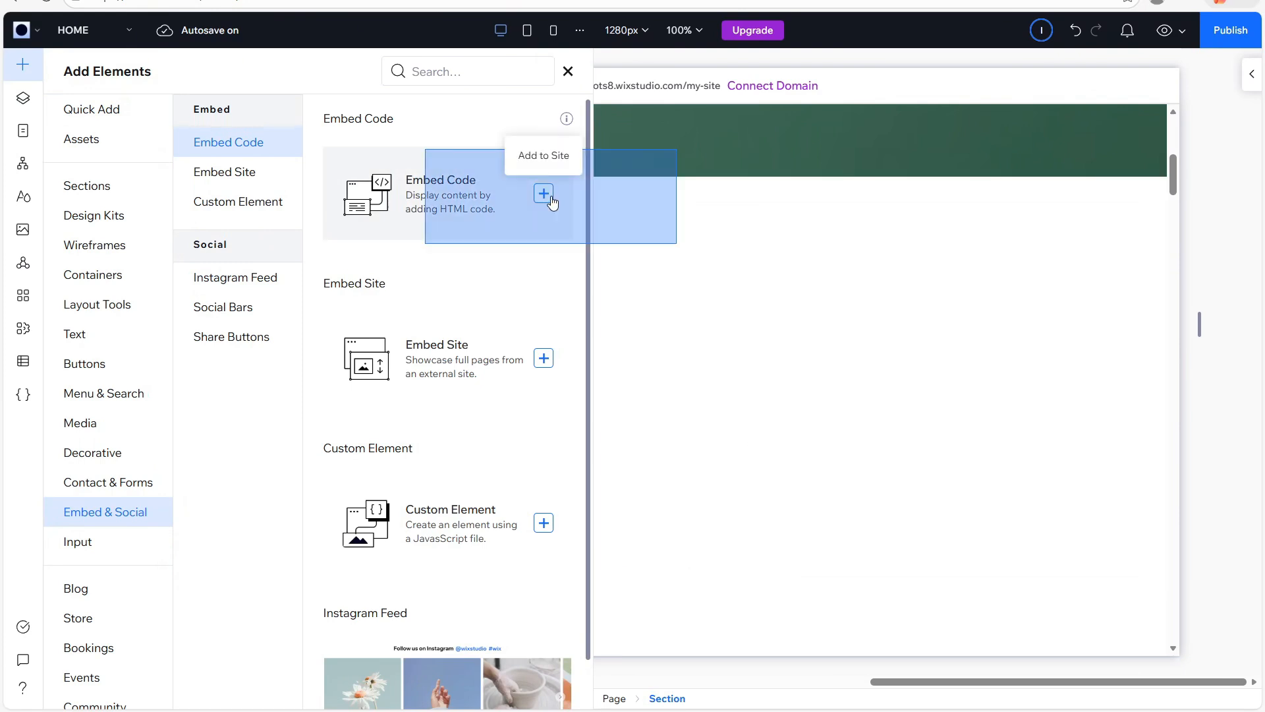
pyautogui.click(551, 198)
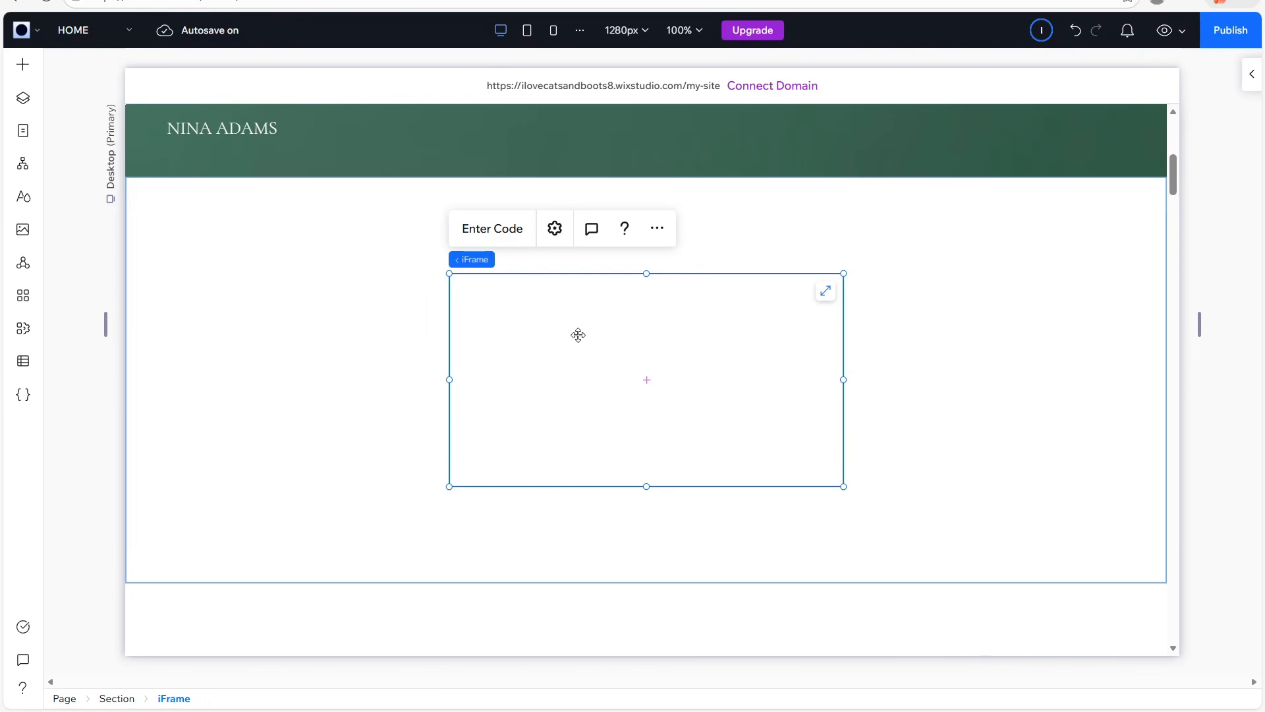
# Step: Paste the copied Elfsight Facebook Comments code into the new iFrame element and apply it
pyautogui.click(505, 237)
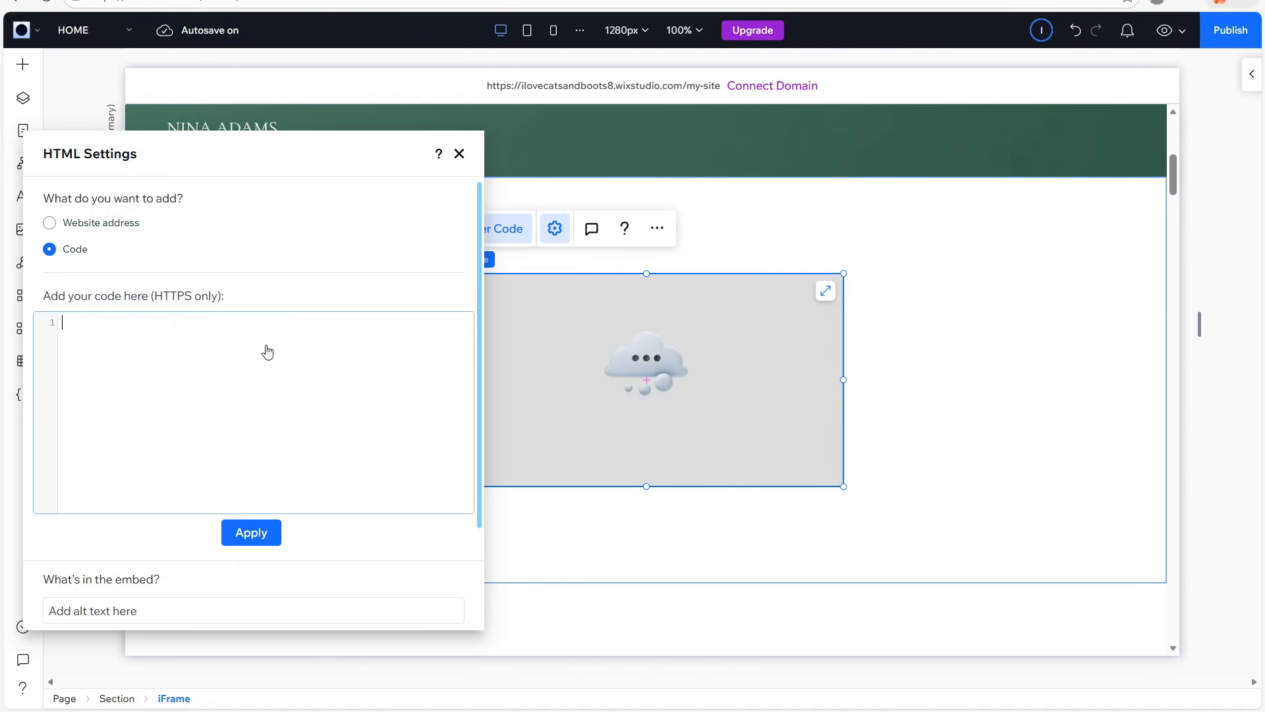
pyautogui.hotkey('ctrl', 'v')
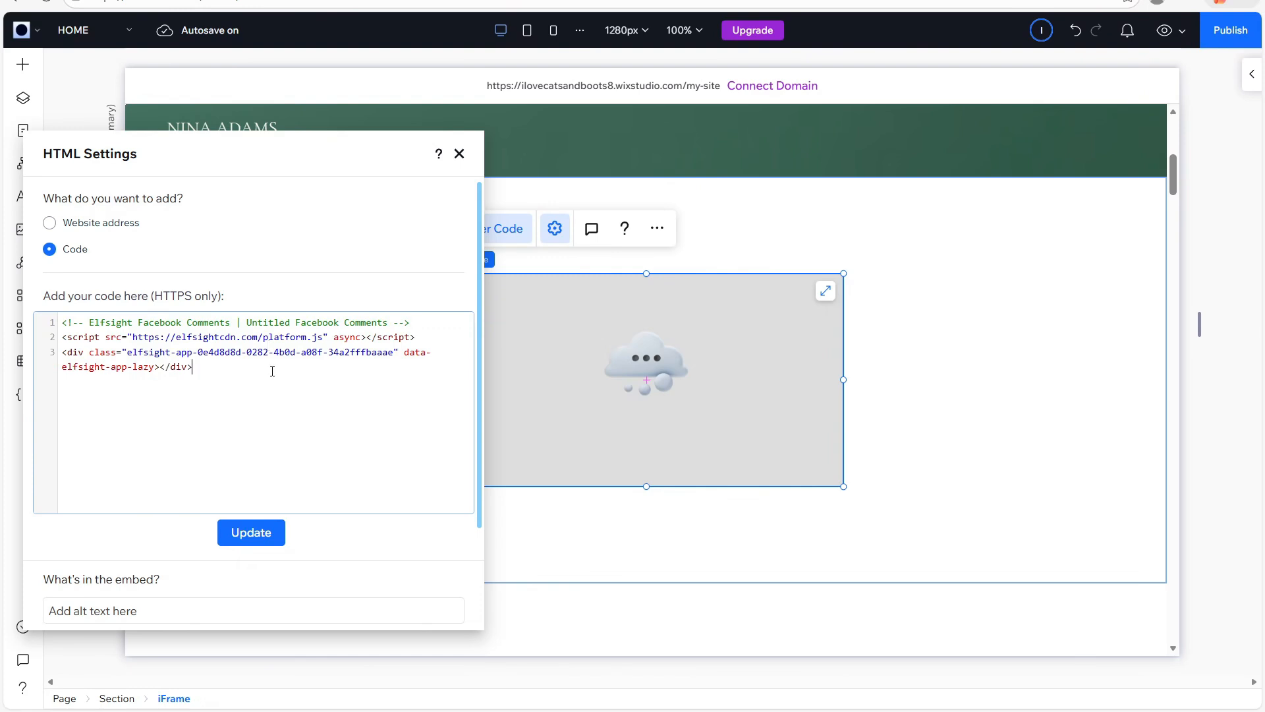
pyautogui.click(245, 534)
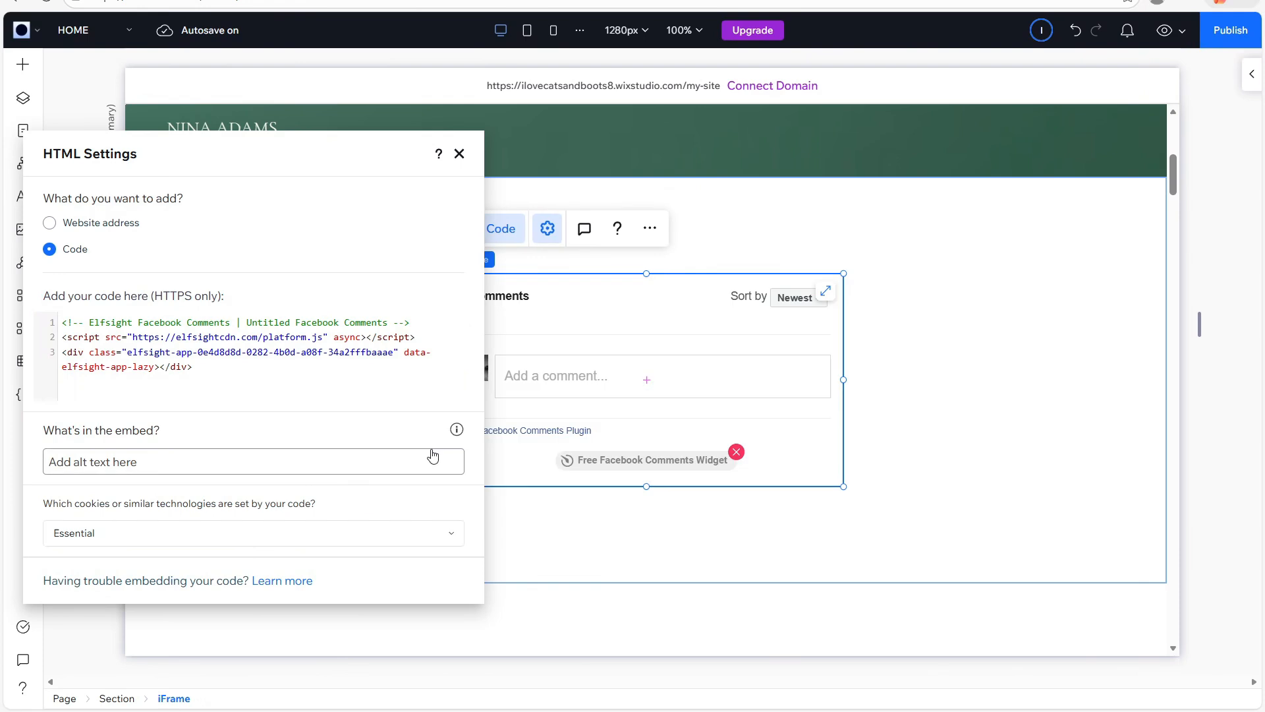
pyautogui.click(597, 406)
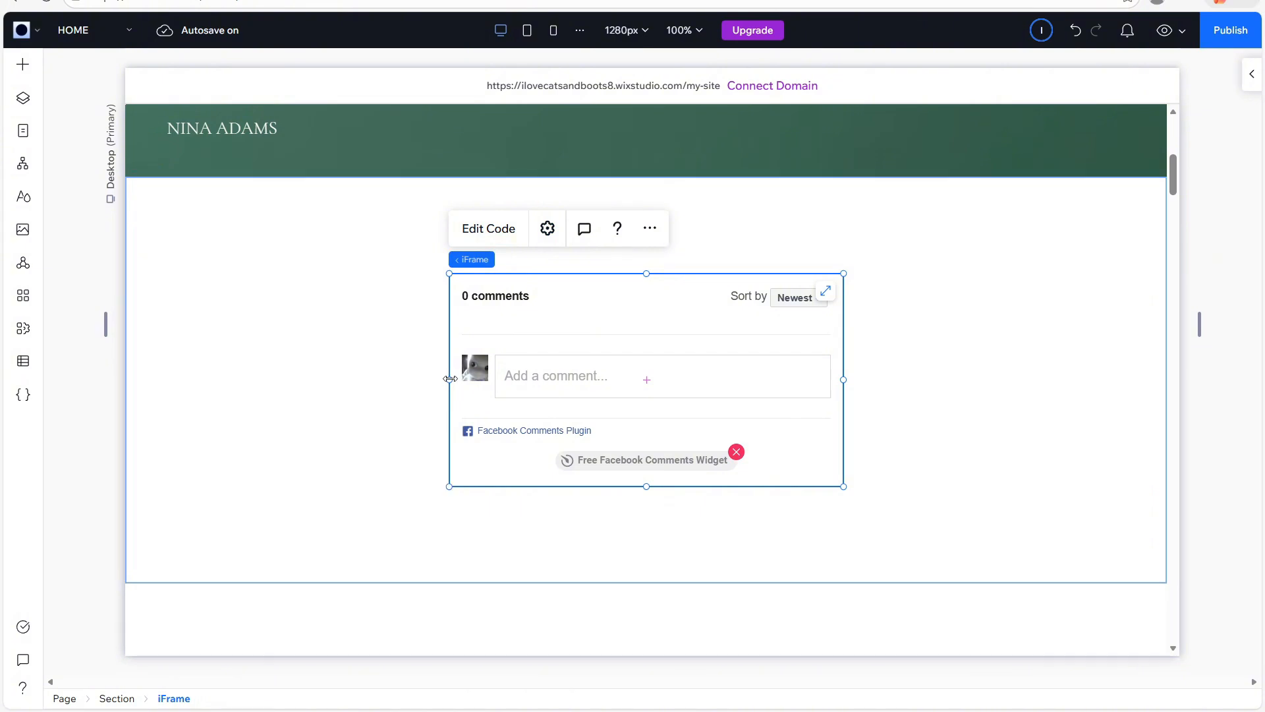
# Step: Widen the comments iFrame on both sides so it spans the full width of its section
pyautogui.moveTo(449, 380); pyautogui.dragTo(127, 446)
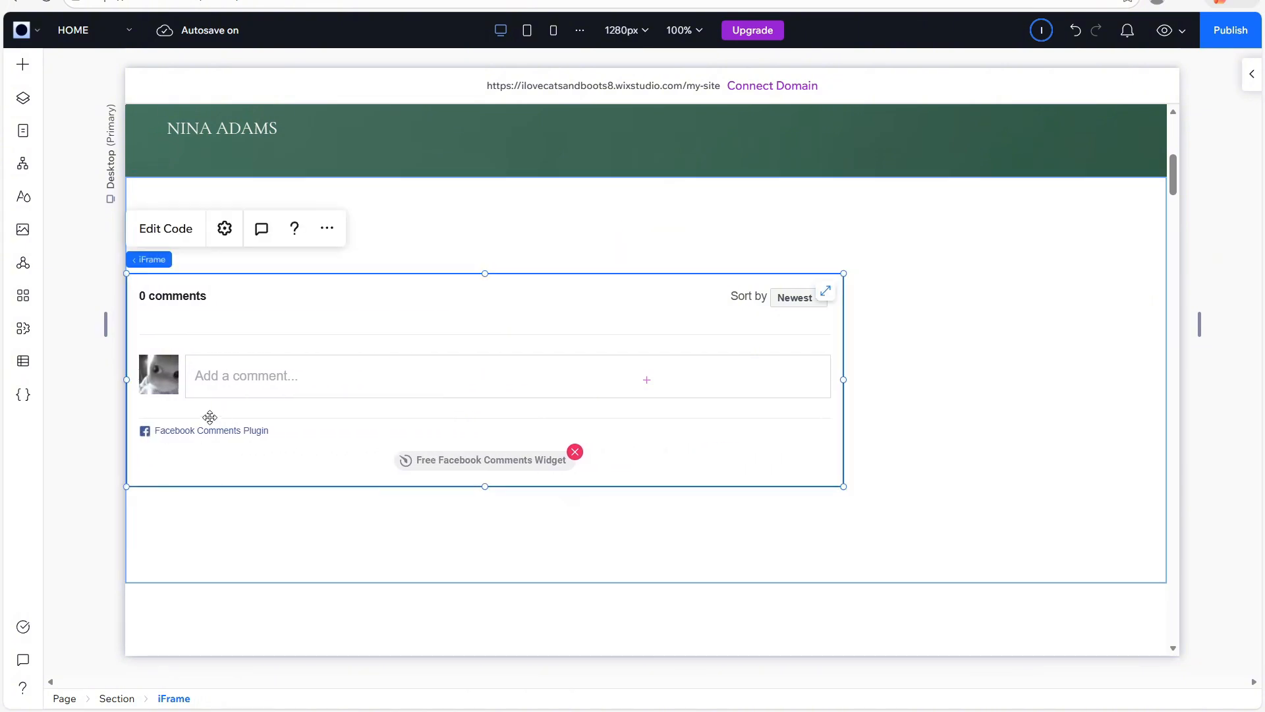
pyautogui.moveTo(843, 380); pyautogui.dragTo(1156, 377)
pyautogui.click(1214, 239)
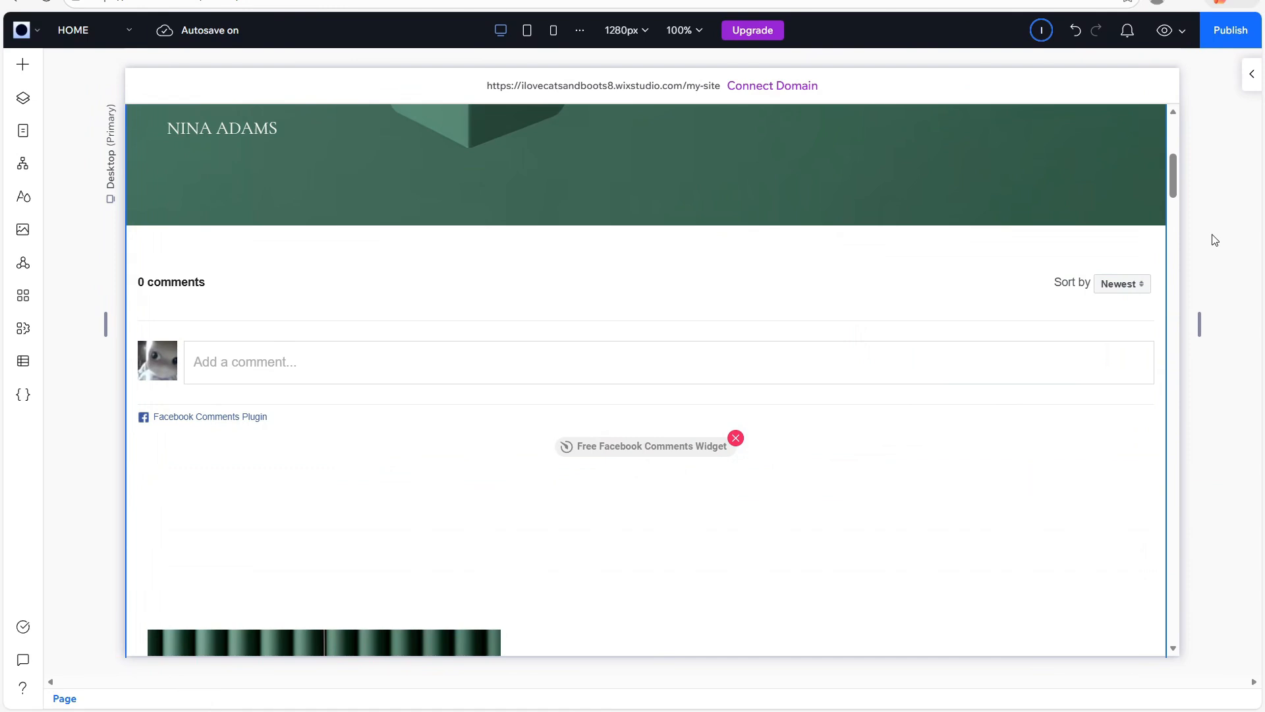
# Step: Switch to the "Elfsight Codes:" Google Docs document and copy the whole snippet under "Code to customise text"
pyautogui.click(501, 0)
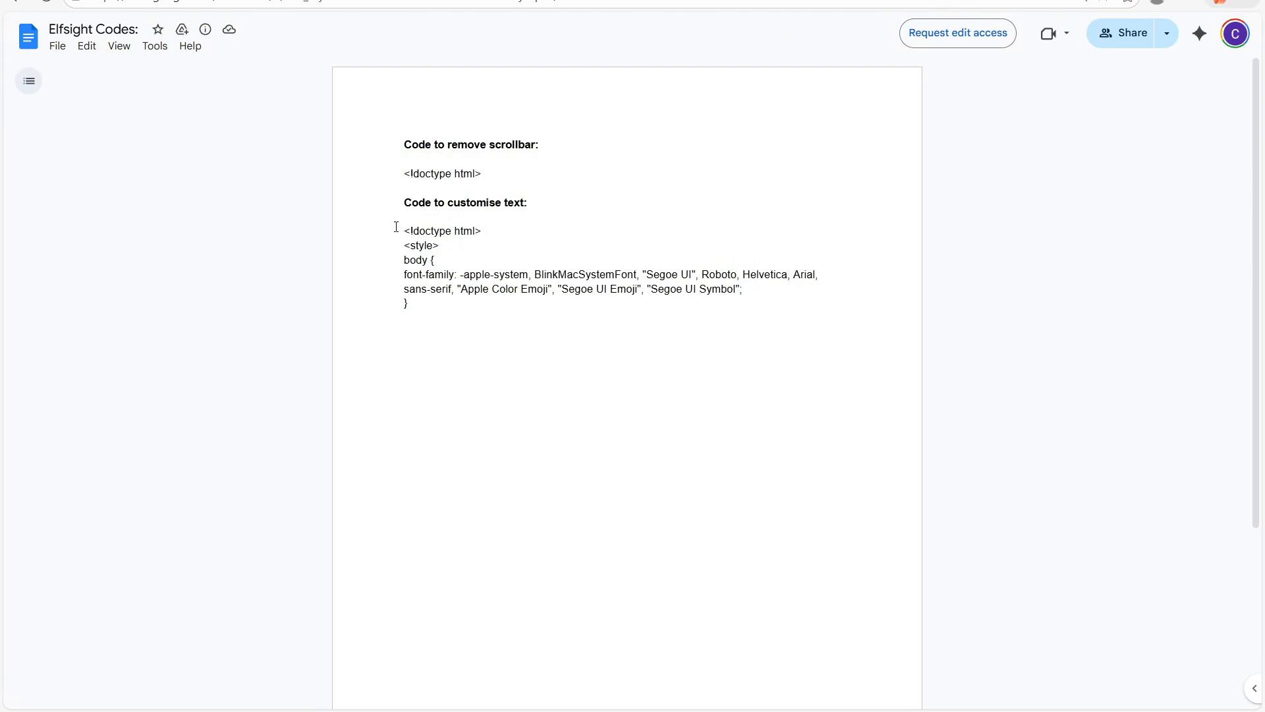
pyautogui.moveTo(396, 227)
pyautogui.mouseDown()
pyautogui.moveTo(519, 240)
pyautogui.moveTo(527, 288)
pyautogui.moveTo(382, 219)
pyautogui.mouseUp()
pyautogui.click(537, 302)
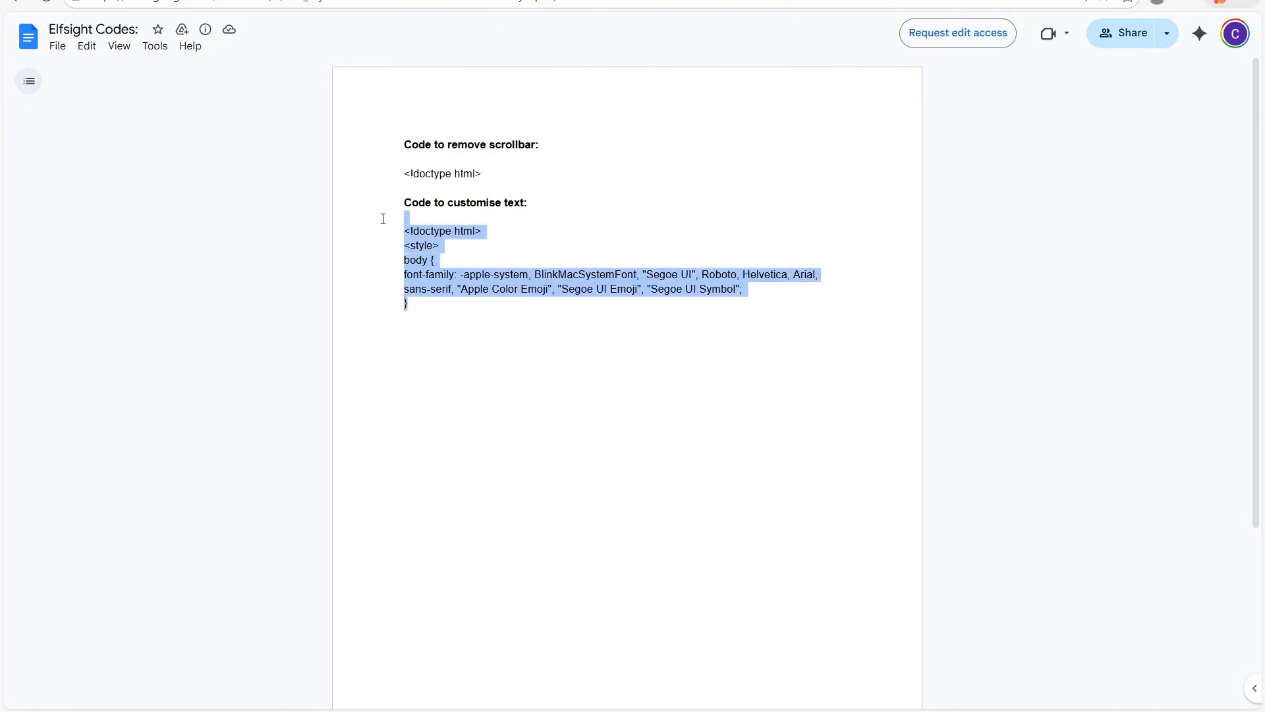
pyautogui.rightClick(433, 232)
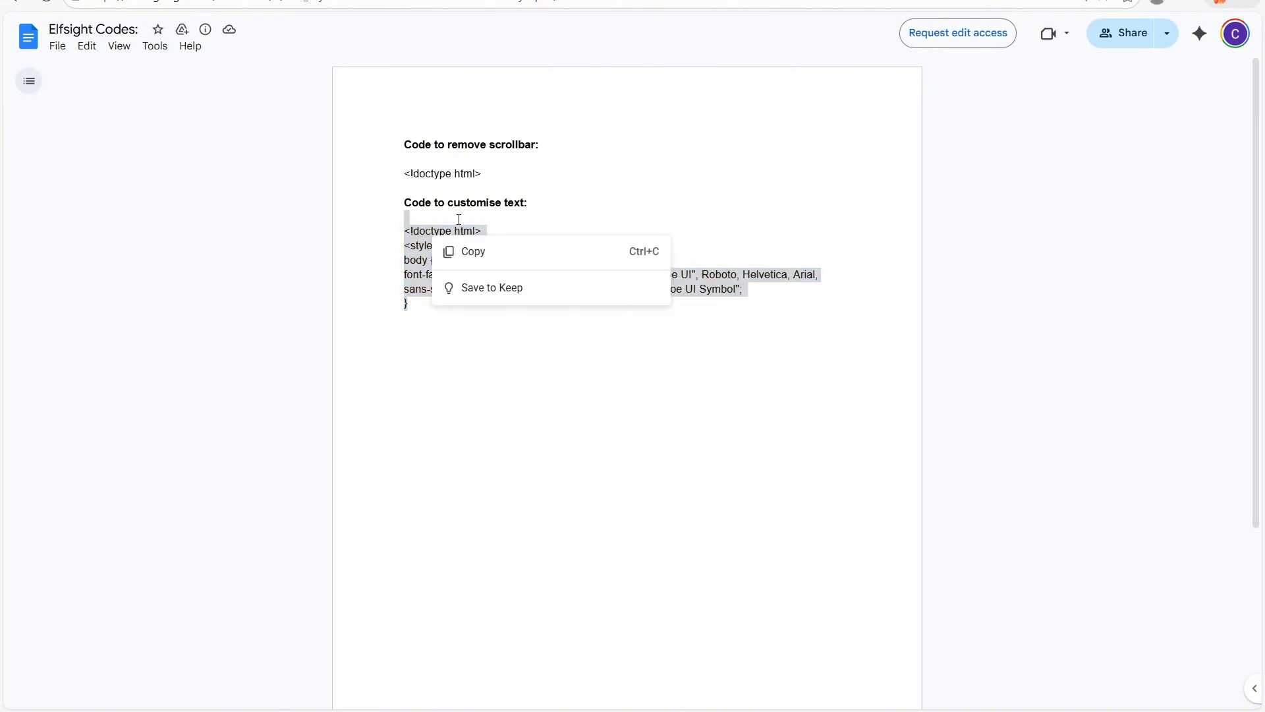
pyautogui.click(493, 257)
pyautogui.click(492, 257)
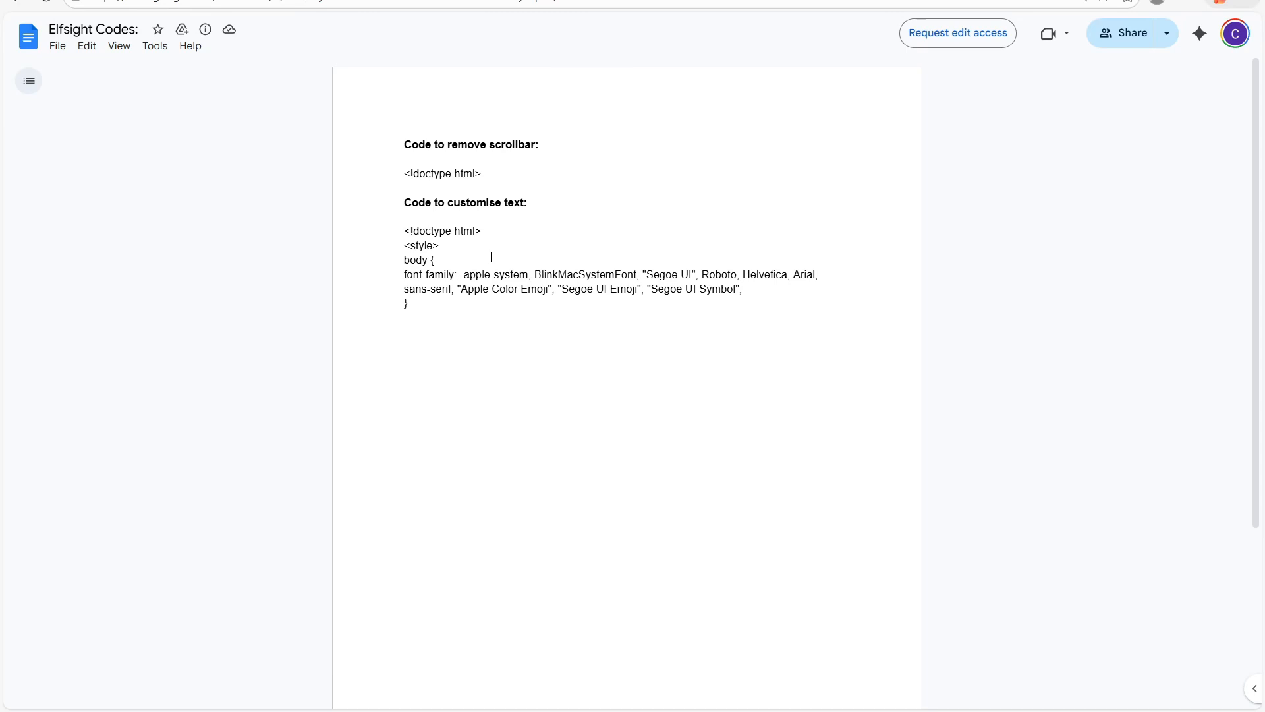
# Step: Back in Wix Studio, paste the text customisation code below the Elfsight code in the comments iFrame and update it
pyautogui.click(297, 1)
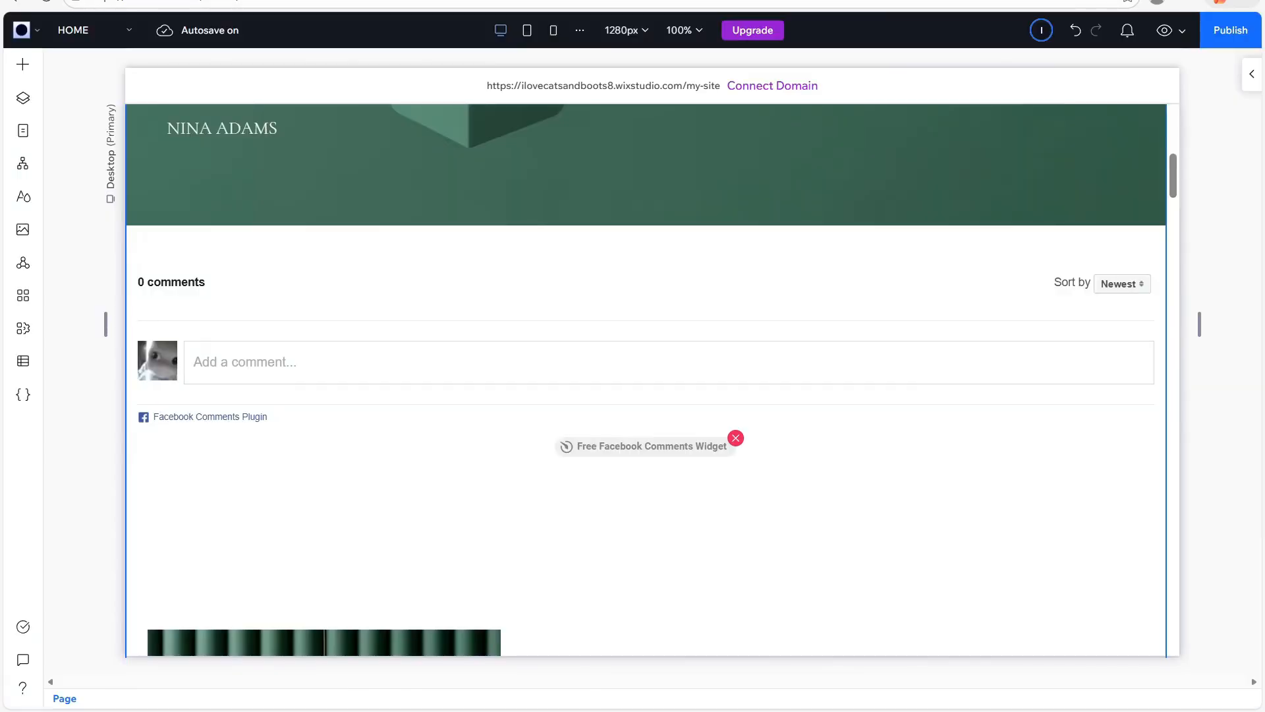
pyautogui.click(646, 347)
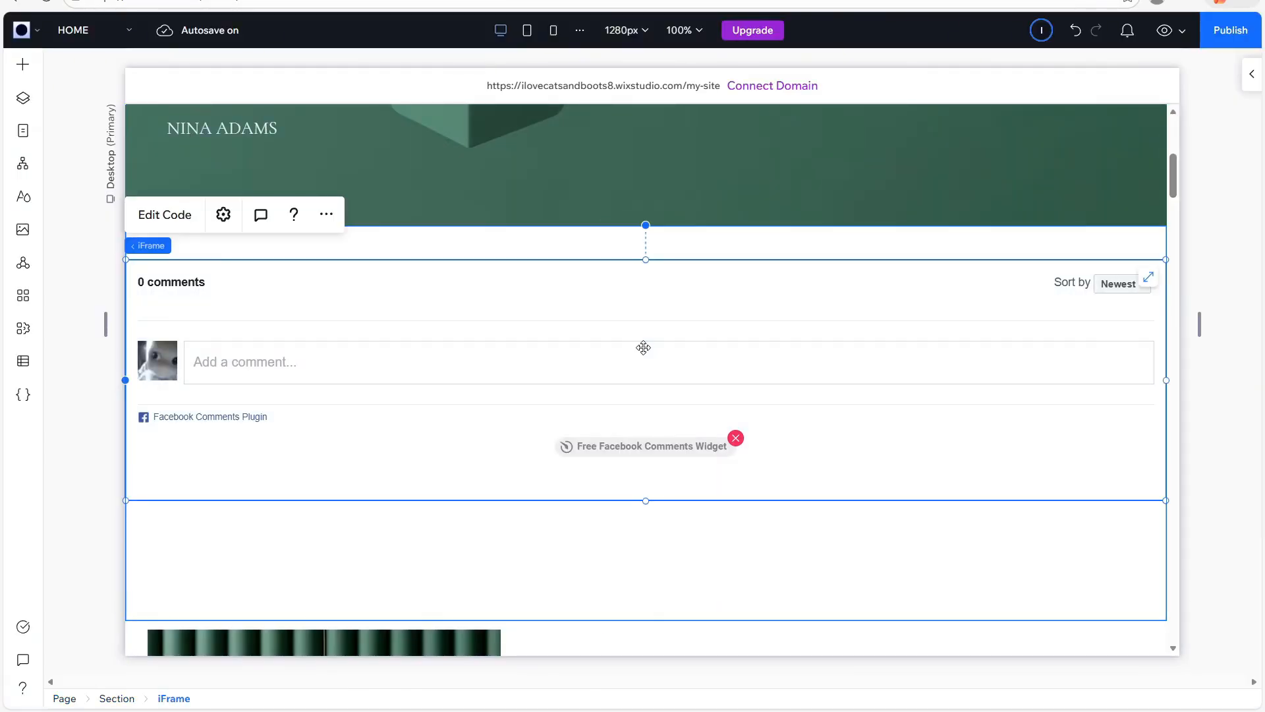
pyautogui.click(169, 214)
pyautogui.click(203, 372)
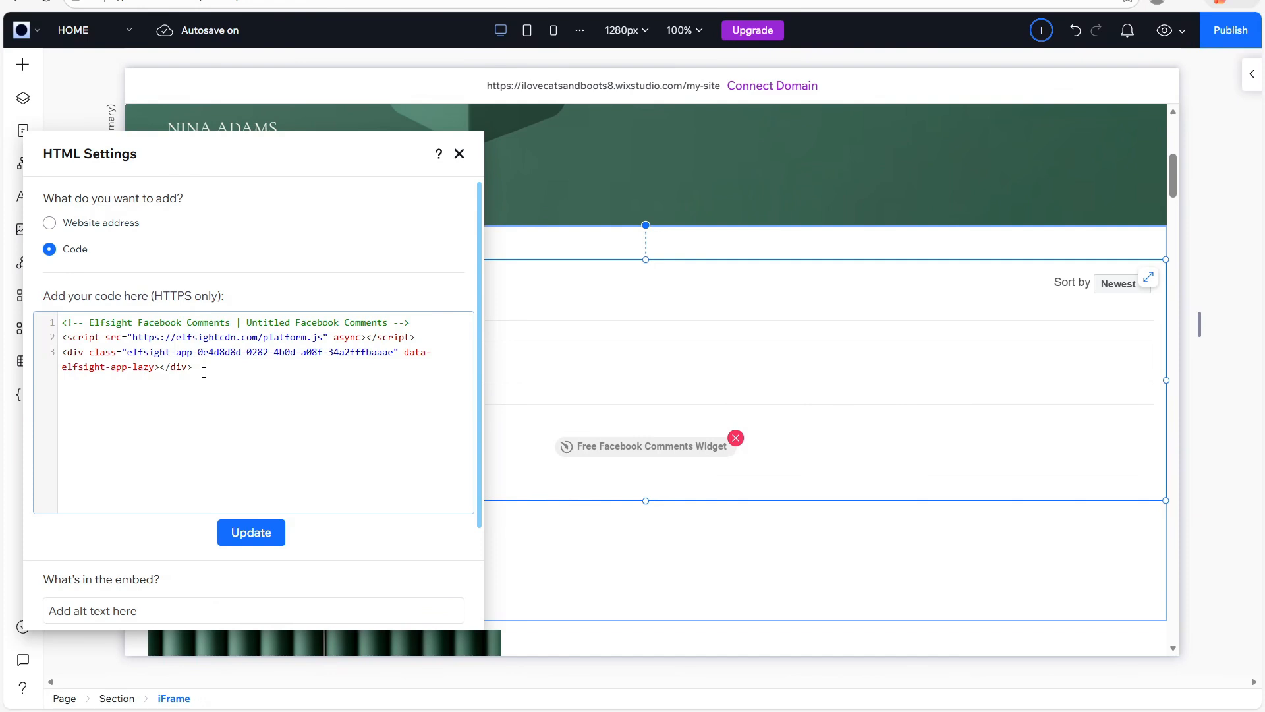
pyautogui.hotkey('ctrl', 'v')
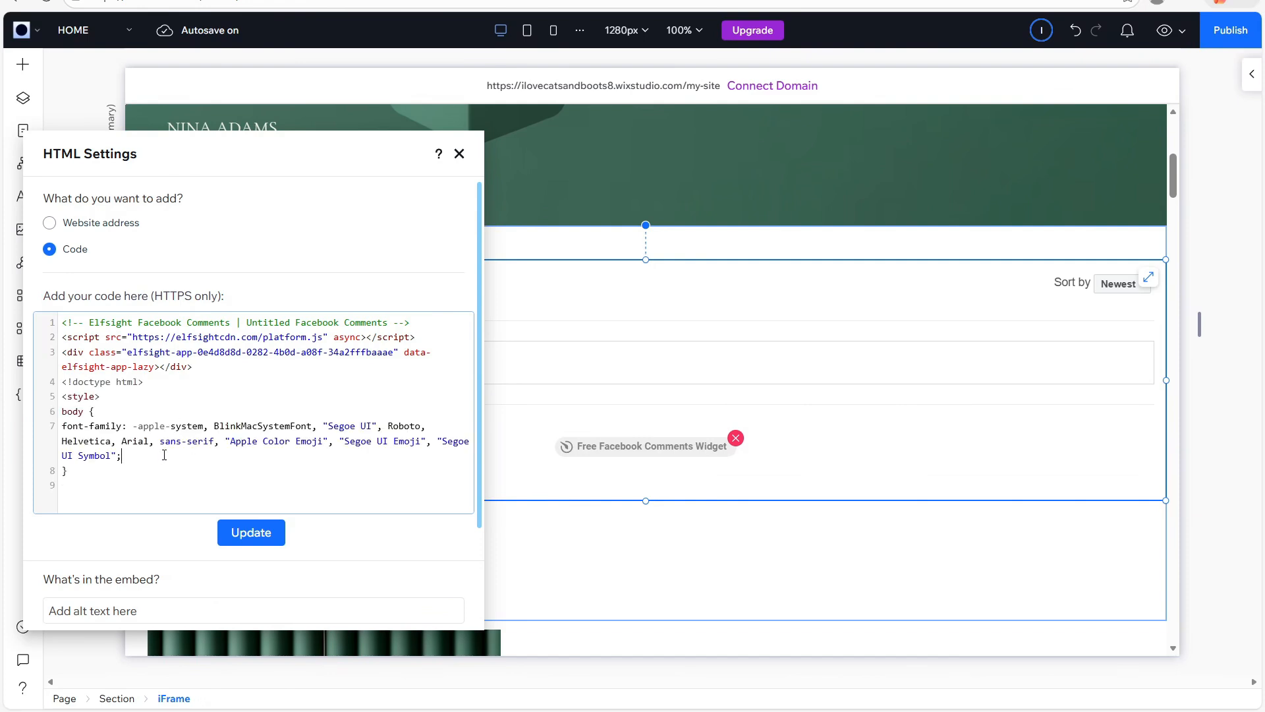
pyautogui.tripleClick(131, 426)
pyautogui.click(130, 462)
pyautogui.click(238, 532)
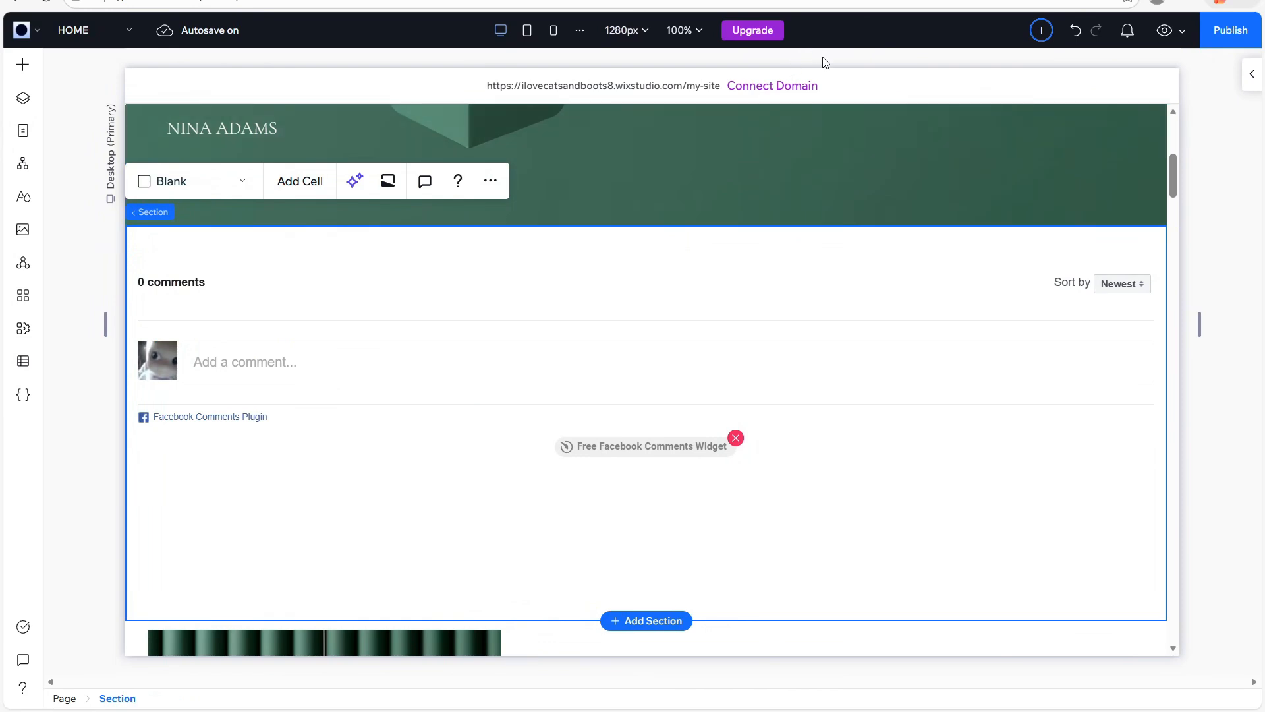
# Step: Preview the site and write the test comment "Hello!" in the Facebook Comments widget
pyautogui.click(1163, 31)
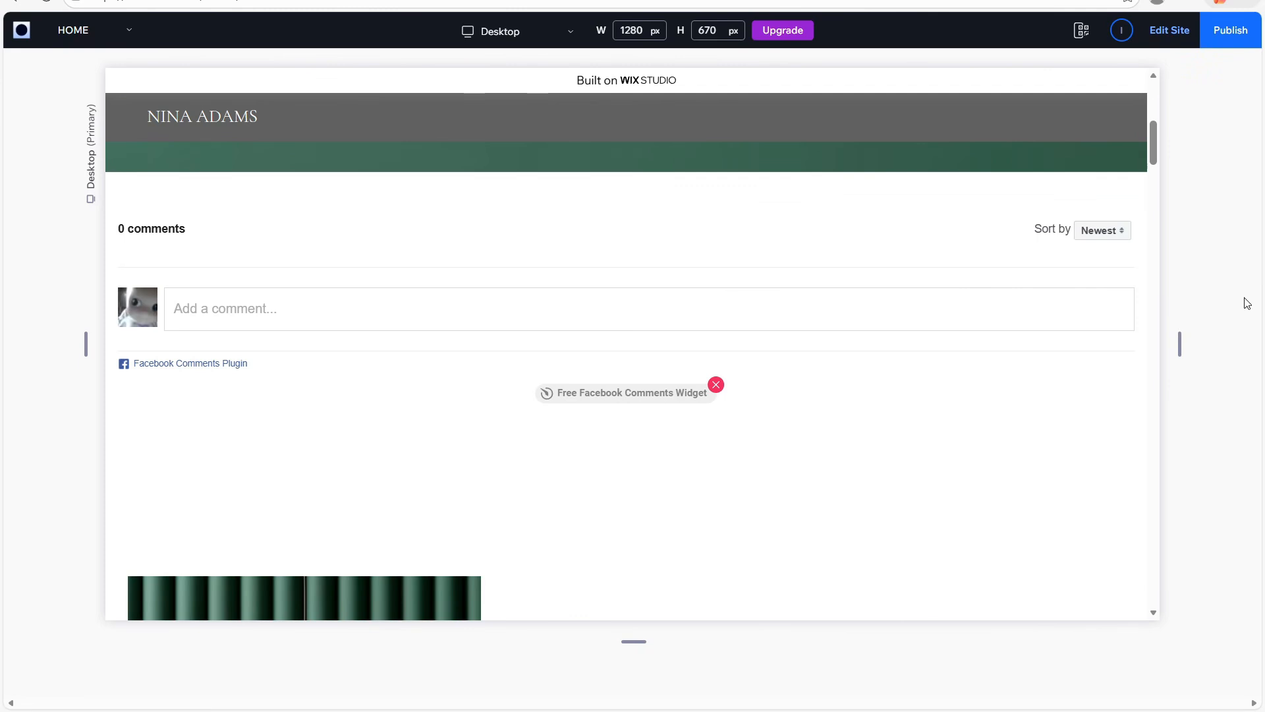
pyautogui.click(1098, 311)
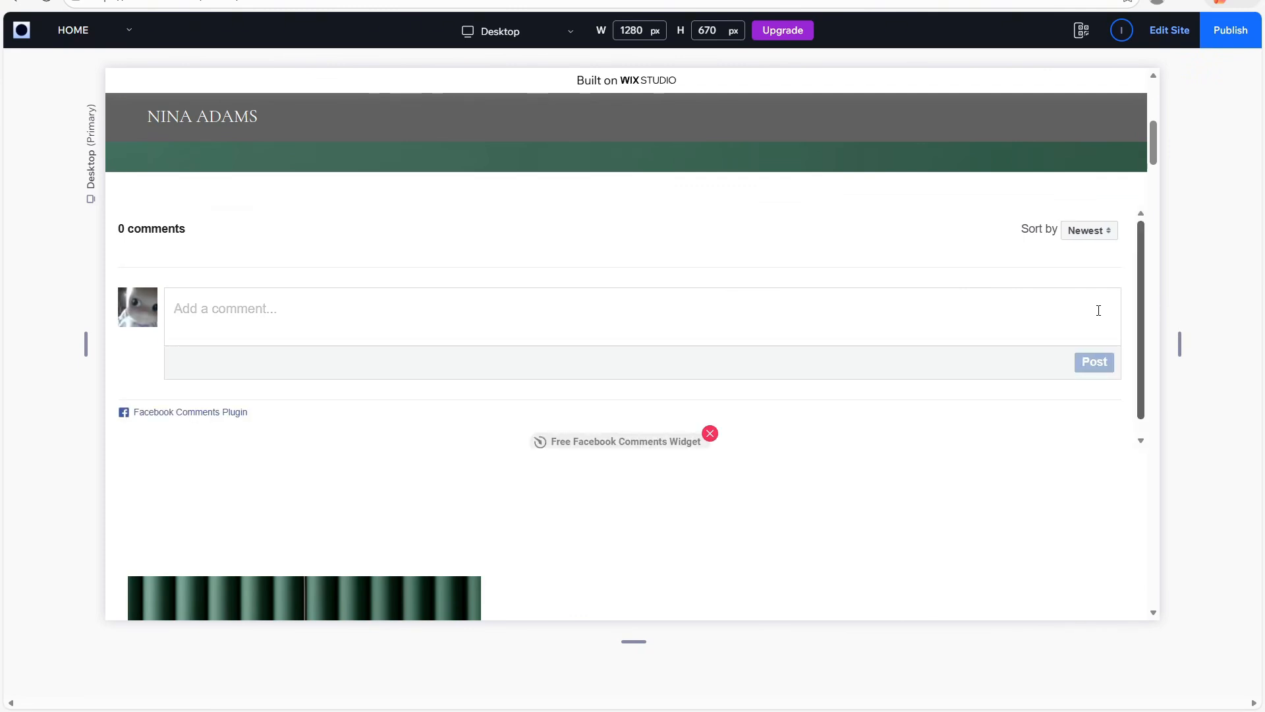
pyautogui.write('H')
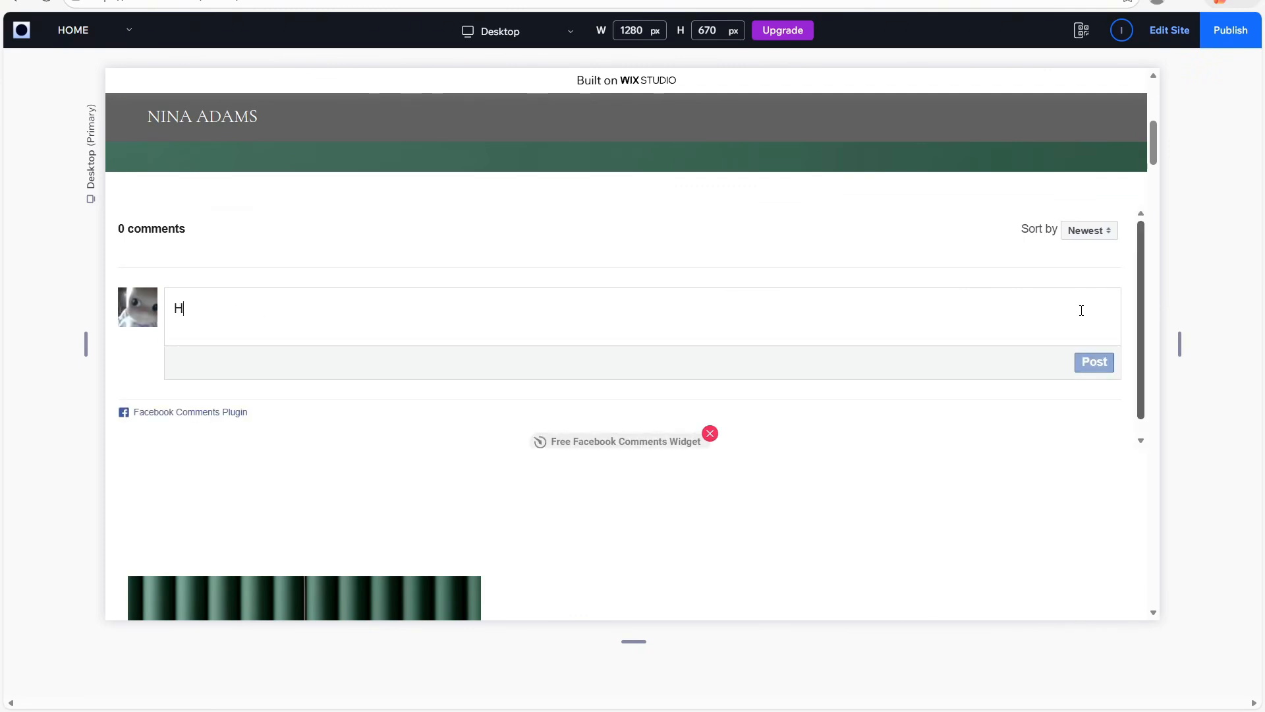
pyautogui.write('ello!')
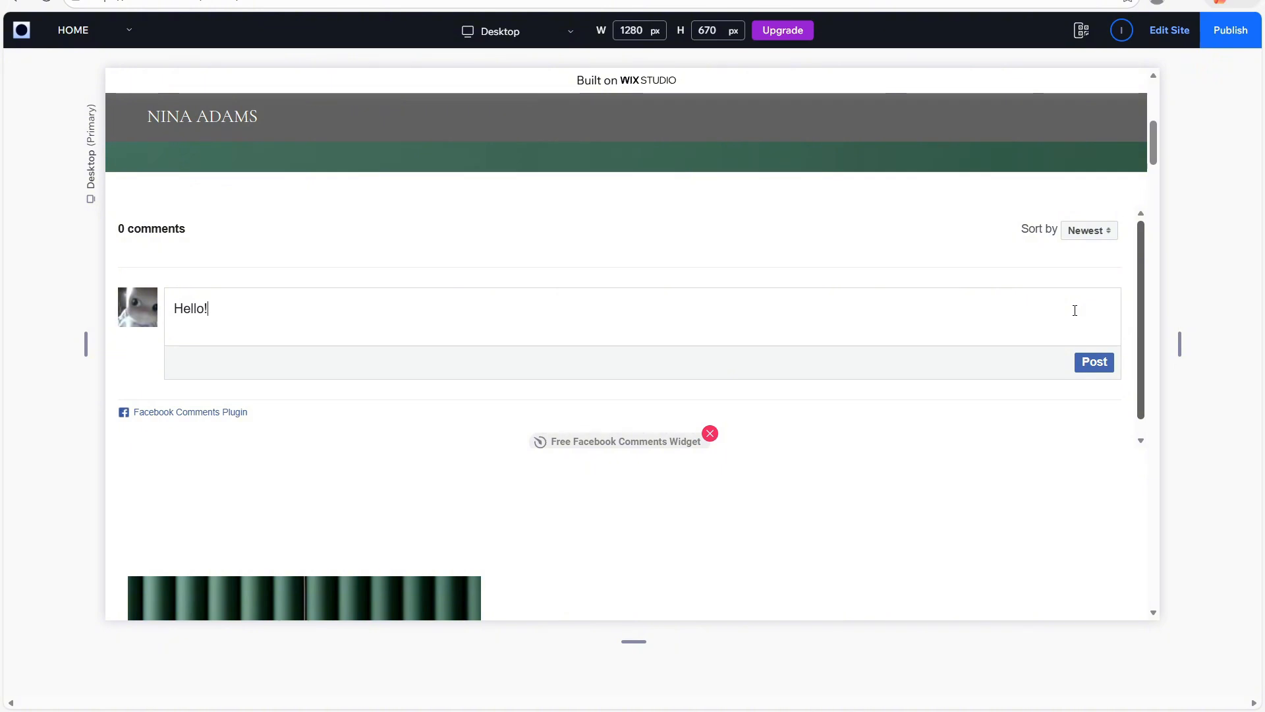